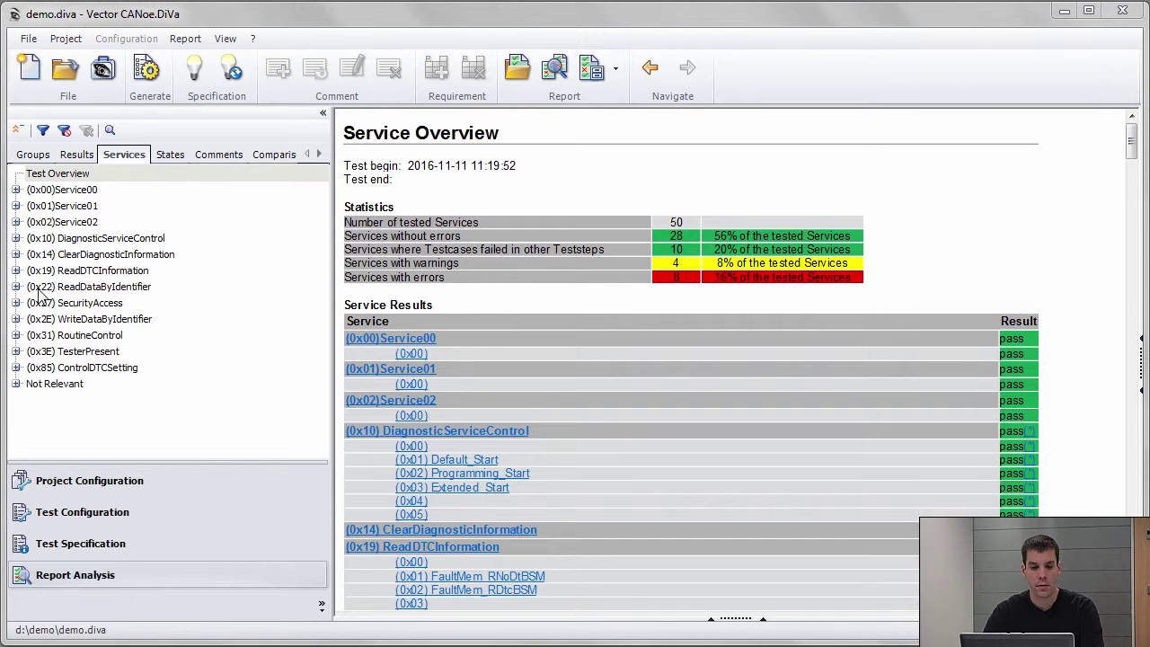
# Step: Filter the Services list to show only (0xA101) NumberOfDtcs_Read under ReadDataByIdentifier
pyautogui.click(15, 287)
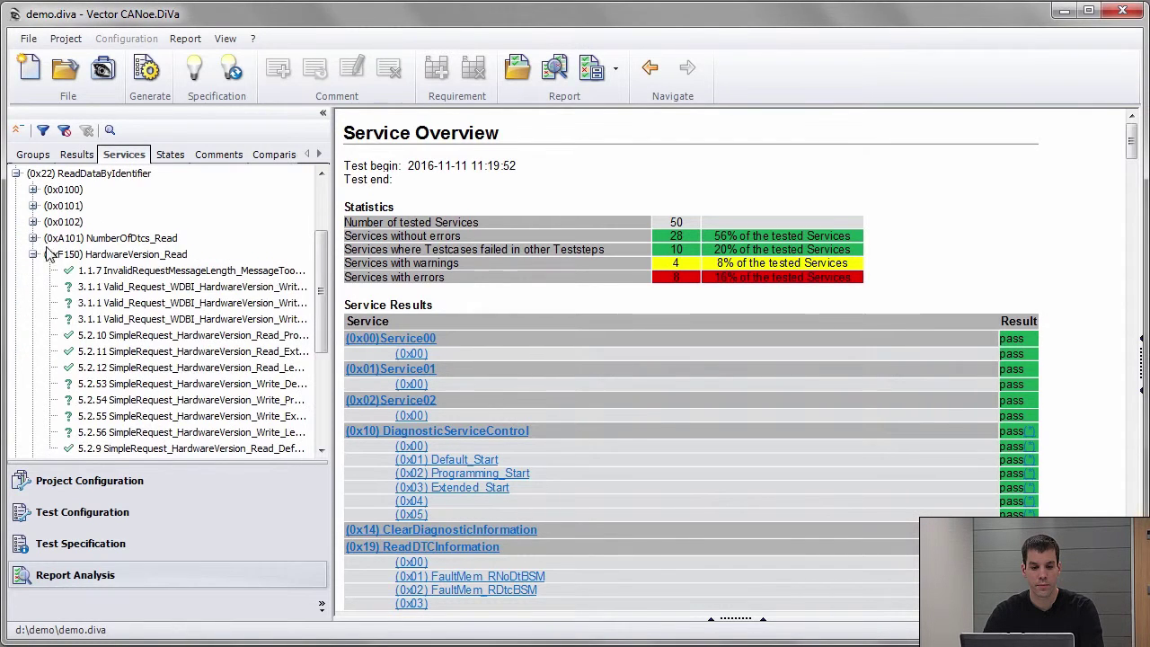
pyautogui.click(32, 254)
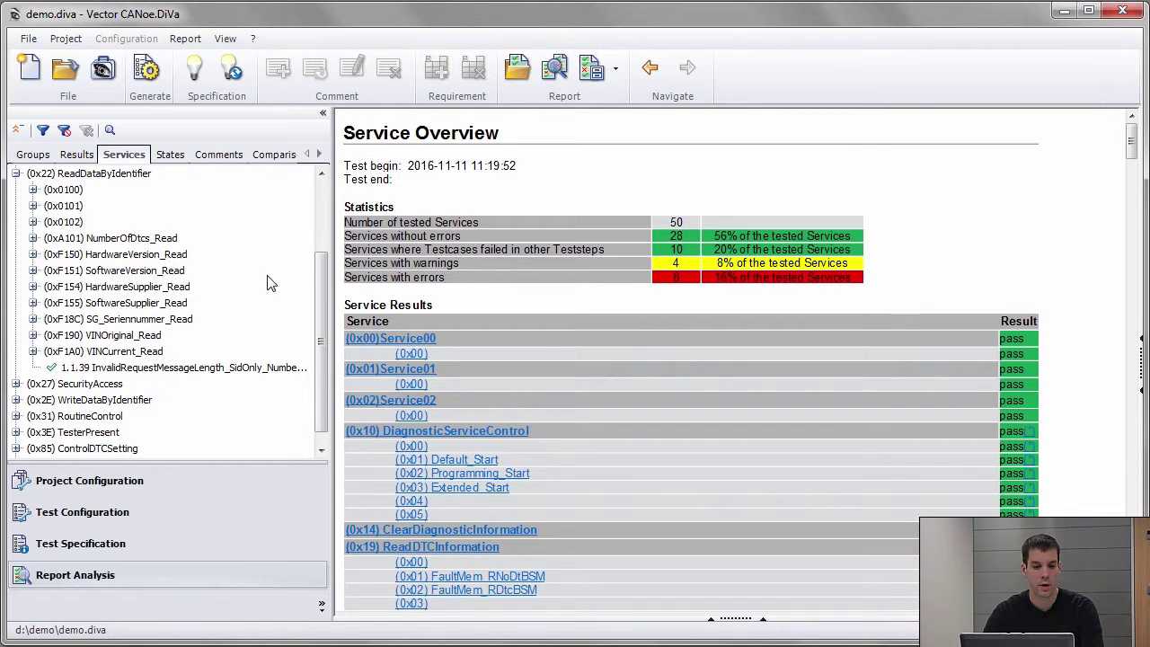
pyautogui.click(108, 241)
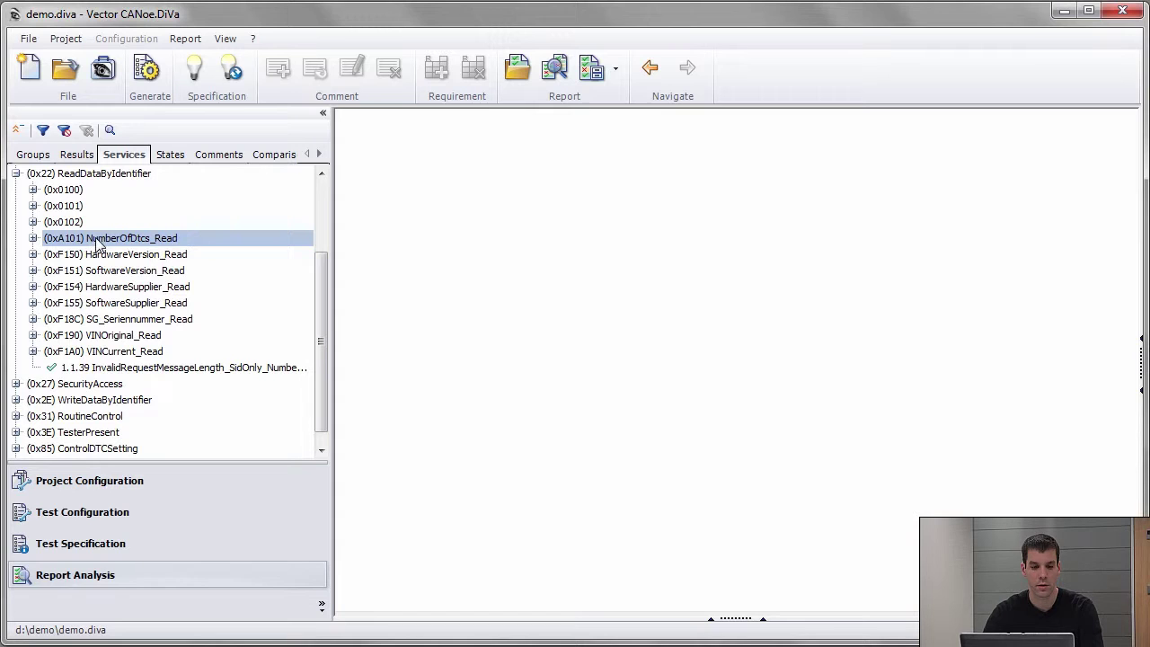
pyautogui.rightClick(60, 239)
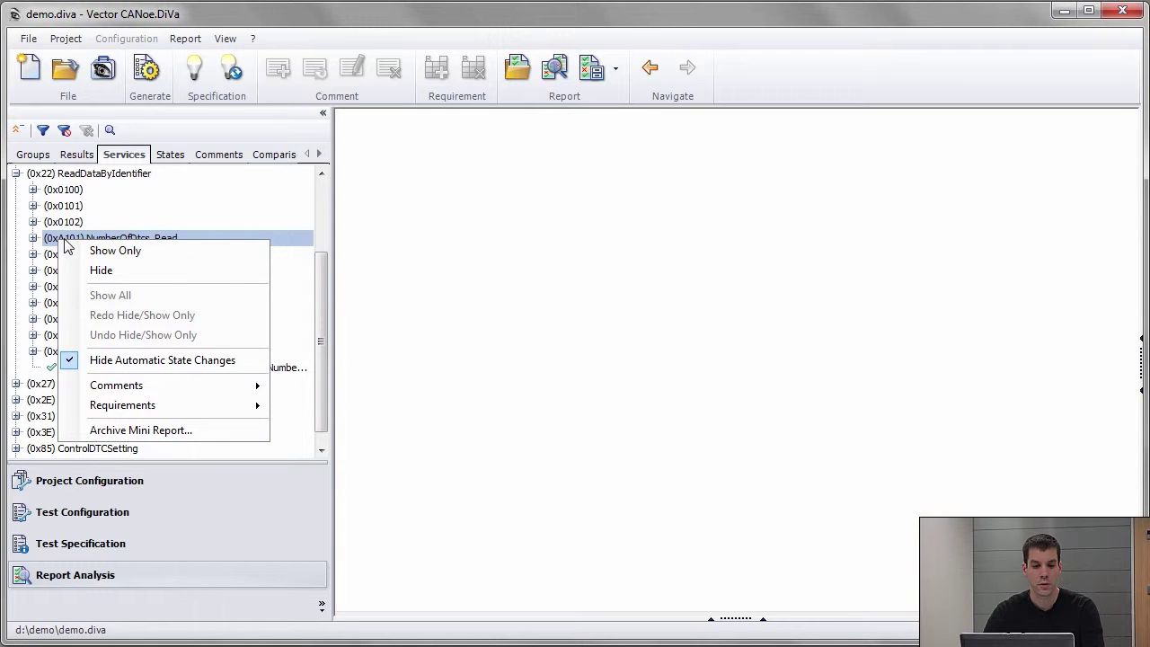
pyautogui.click(93, 253)
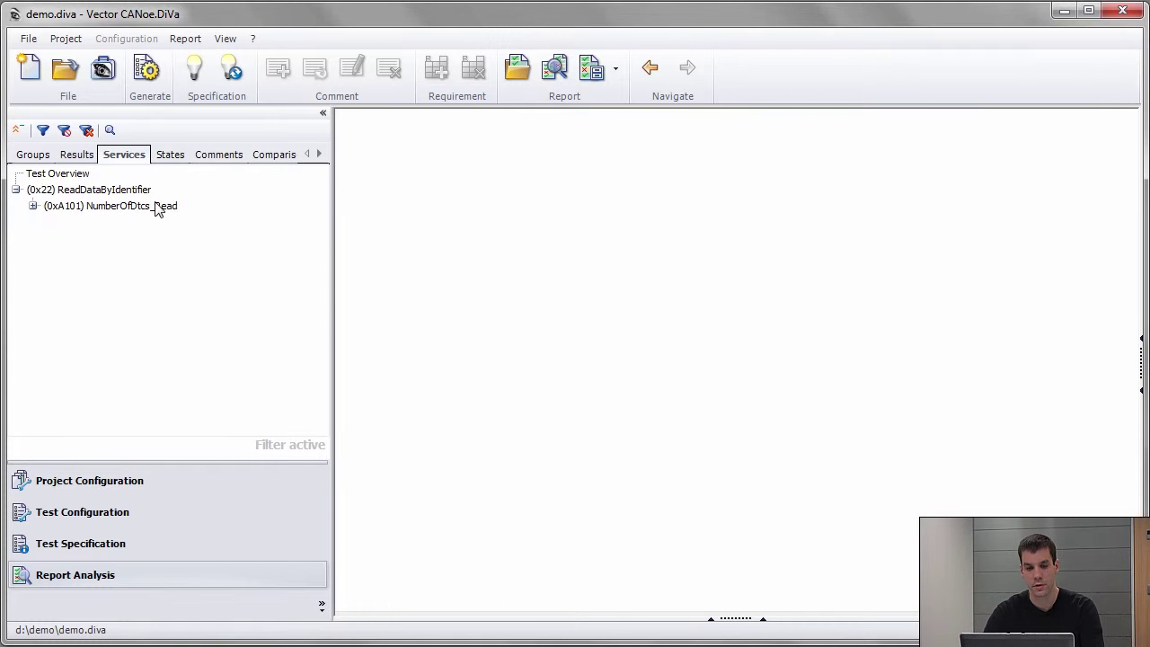
# Step: Open the passed report of test case 1.1.6 InvalidRequestMessageLength_MessageTooLong
pyautogui.click(33, 206)
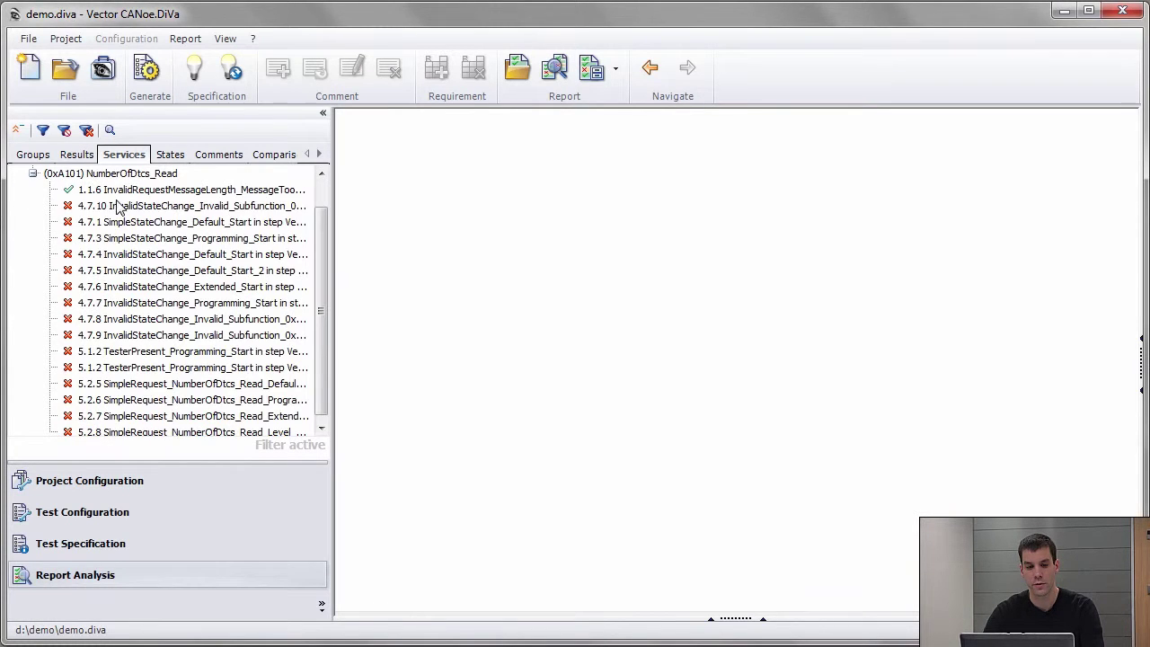
pyautogui.click(113, 191)
pyautogui.scroll(1, 113, 210)
pyautogui.click(33, 206)
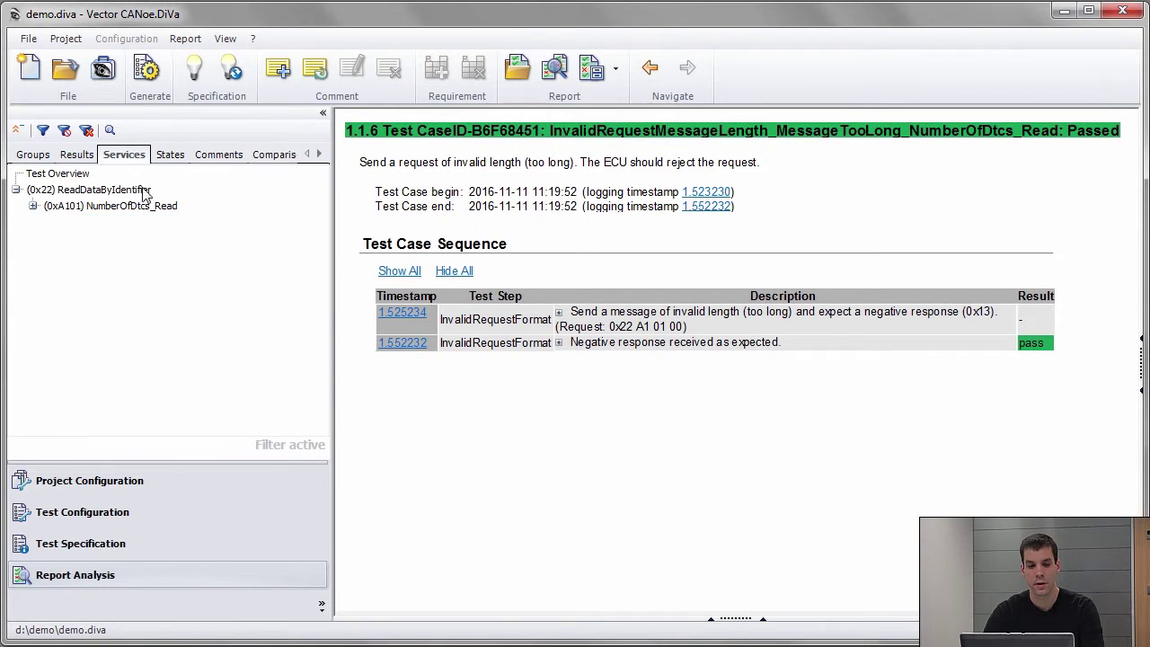
# Step: In the Results view, open failed test 4.7.10 InvalidStateChange_Invalid_Subfunction_0x10_0x05 under 0x62 A1 01 00 00
pyautogui.click(77, 154)
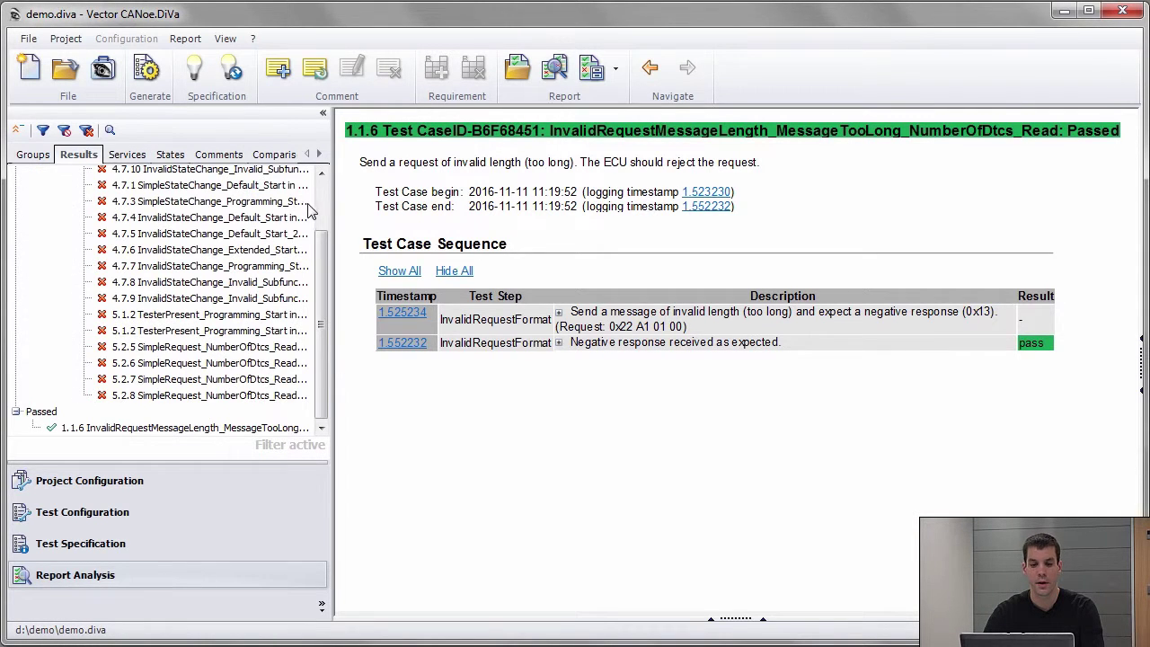
pyautogui.scroll(3, 308, 209)
pyautogui.click(66, 222)
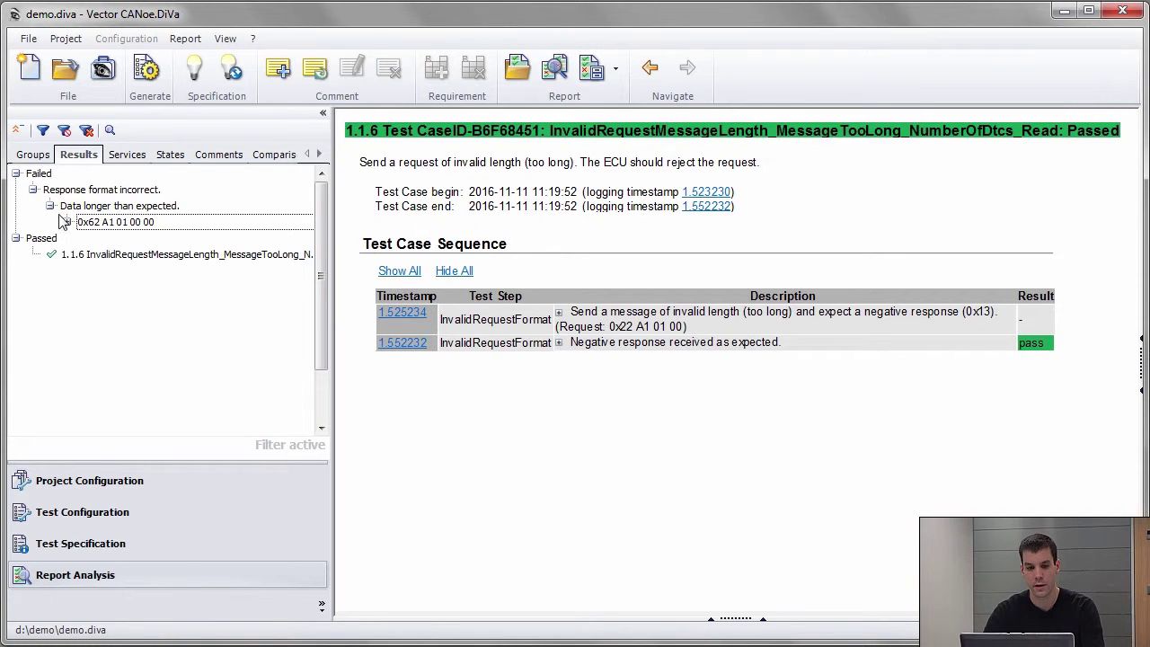
pyautogui.click(67, 222)
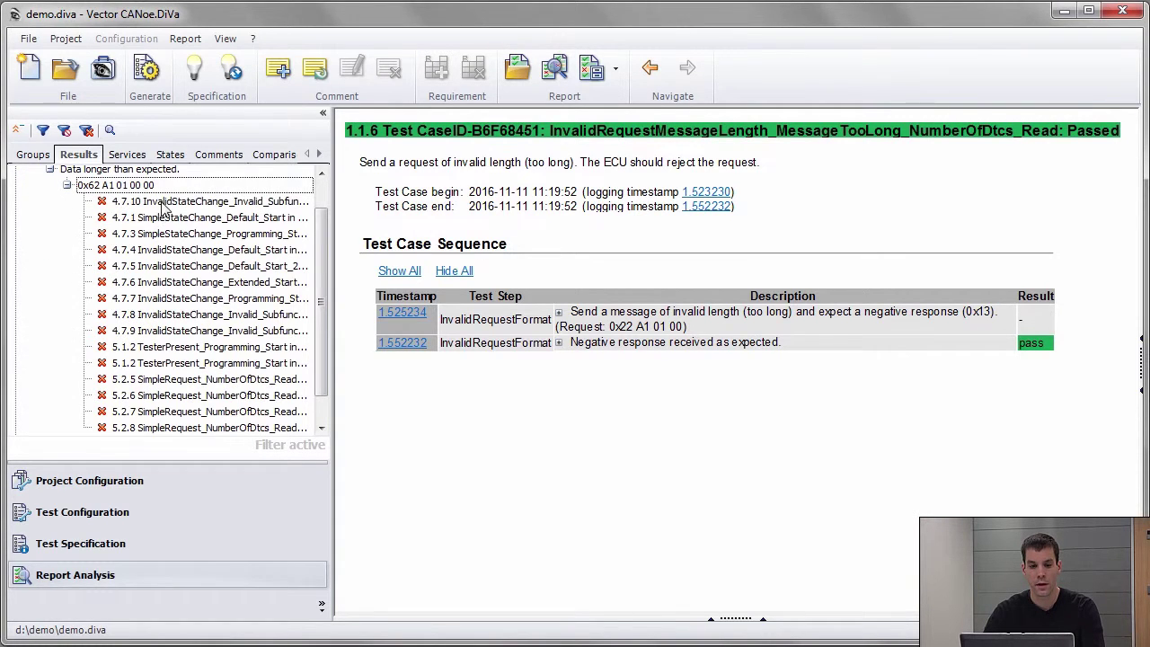
pyautogui.click(175, 205)
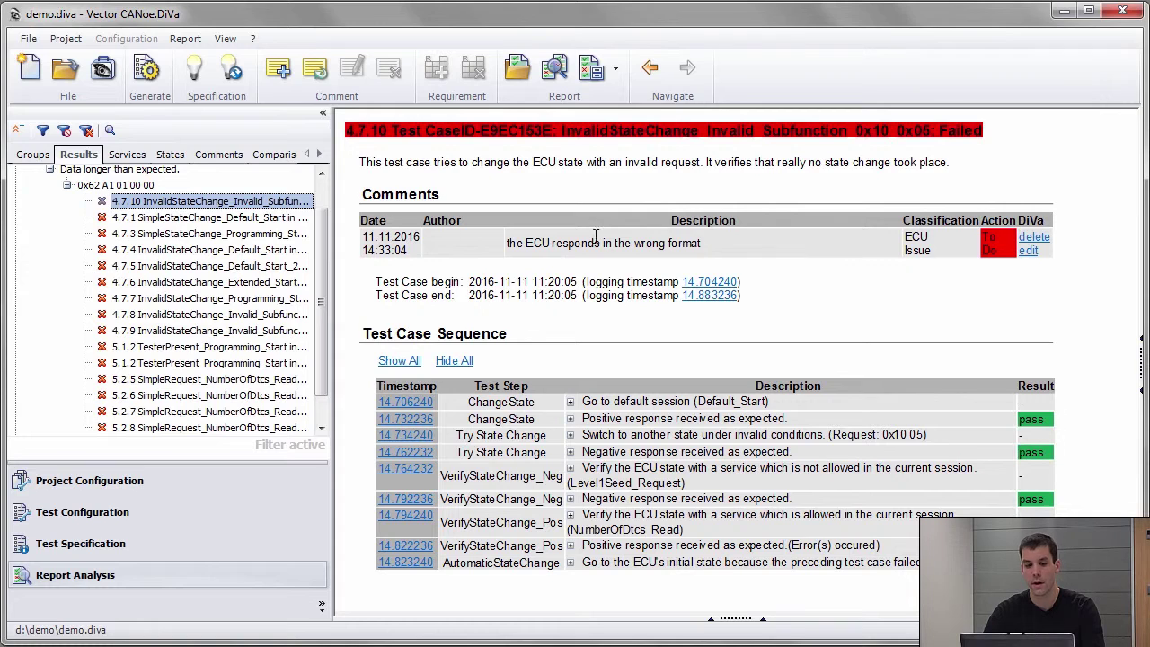
pyautogui.click(67, 186)
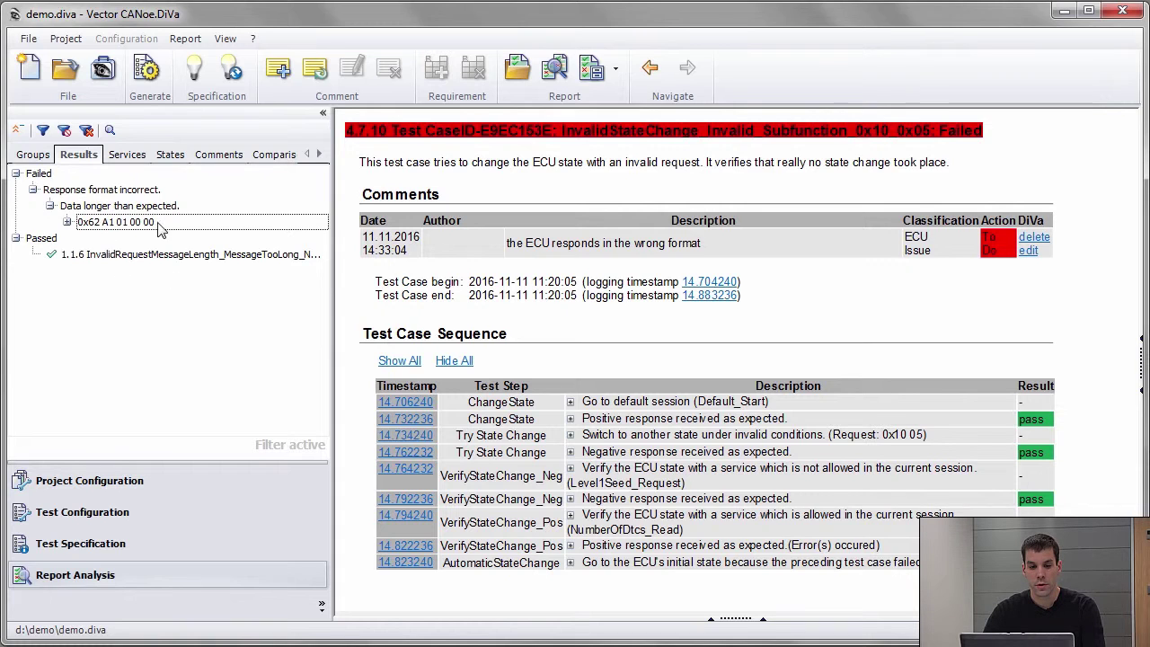
# Step: Remove the service filter with Show All so every service is listed again
pyautogui.click(130, 158)
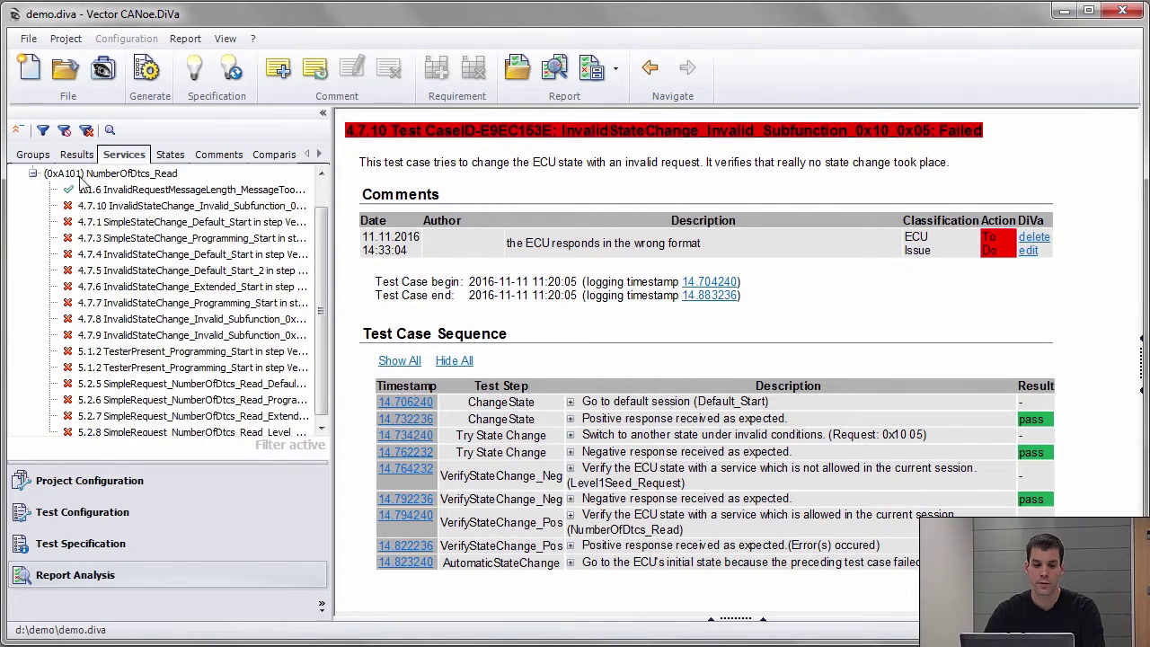
pyautogui.click(77, 155)
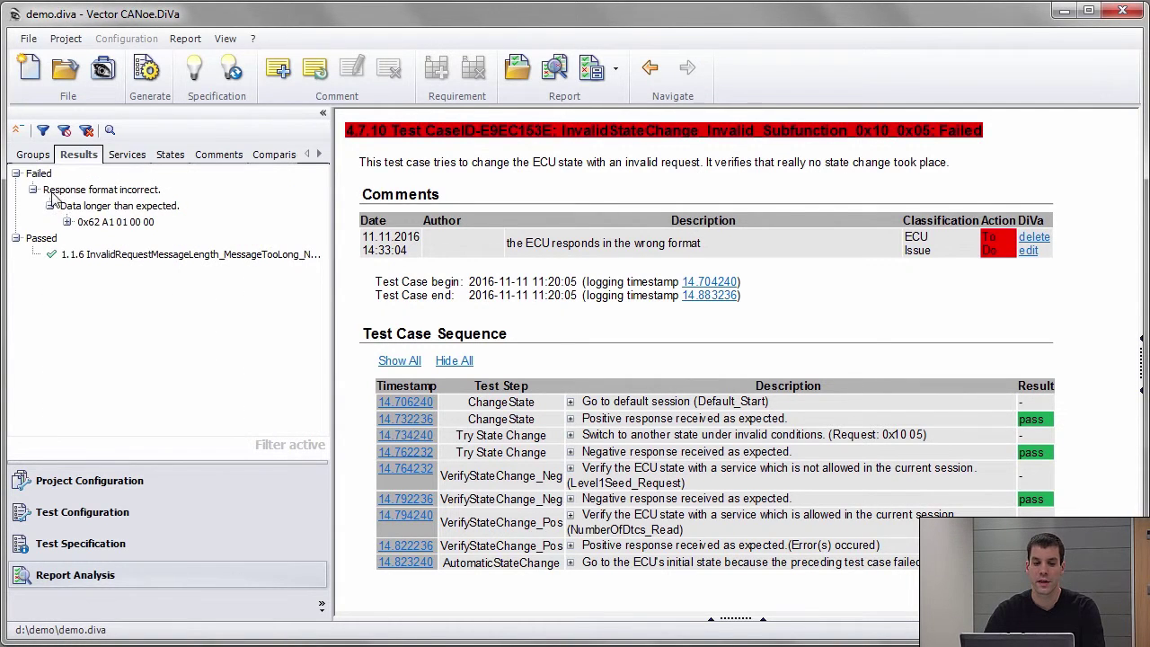
pyautogui.click(127, 154)
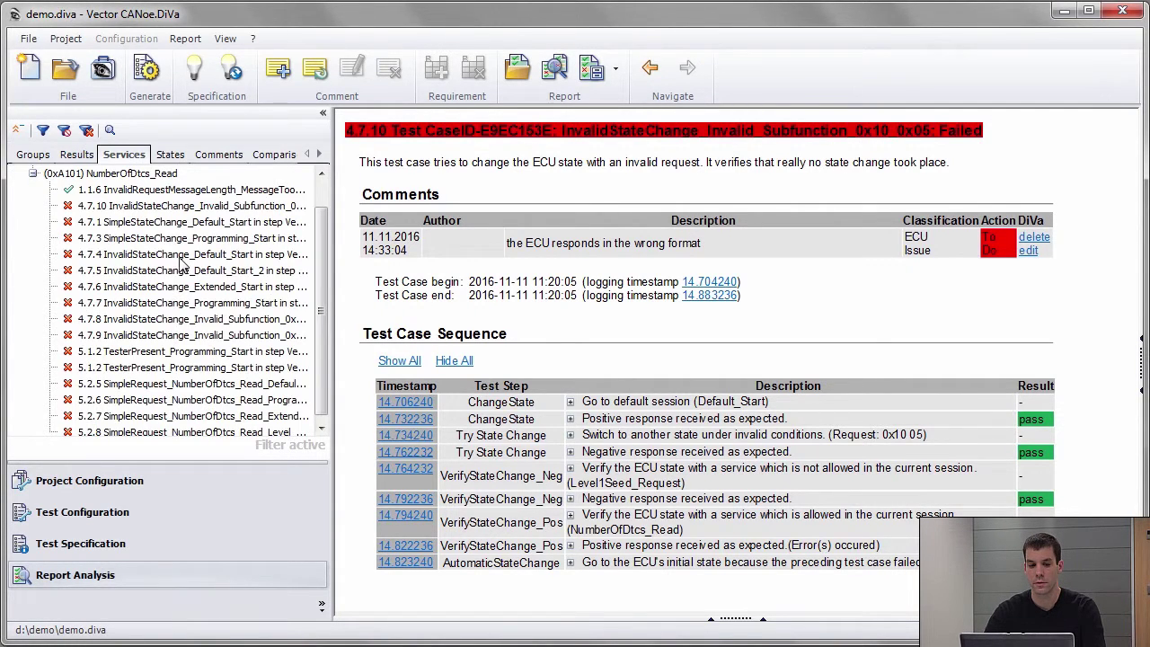
pyautogui.rightClick(192, 261)
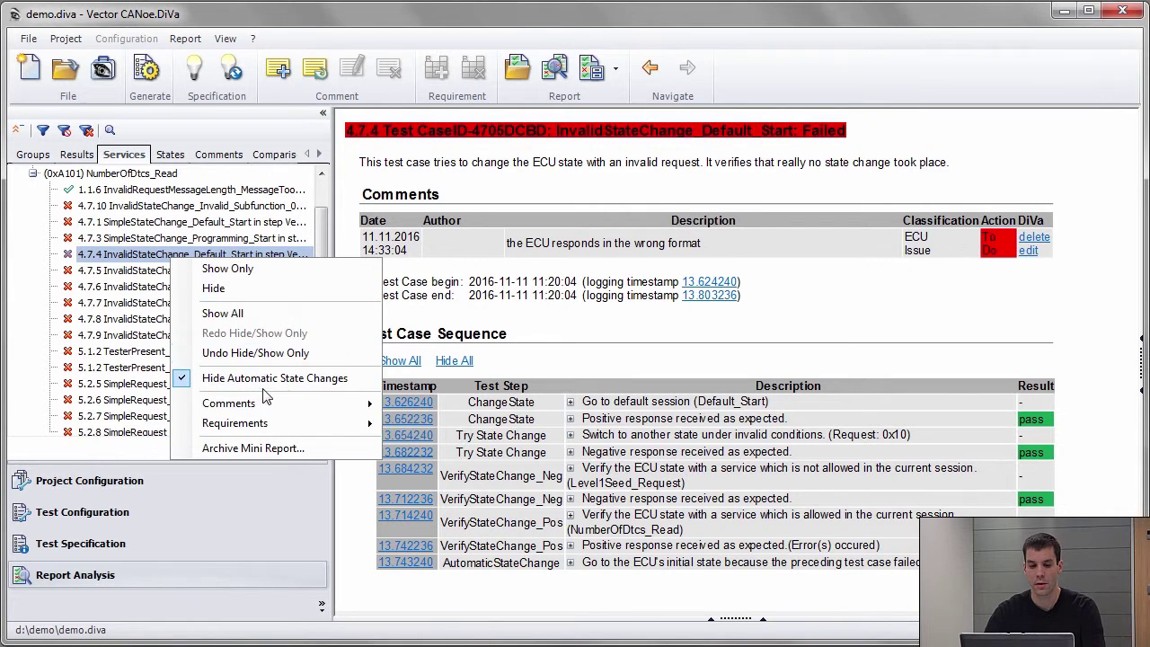
pyautogui.click(270, 313)
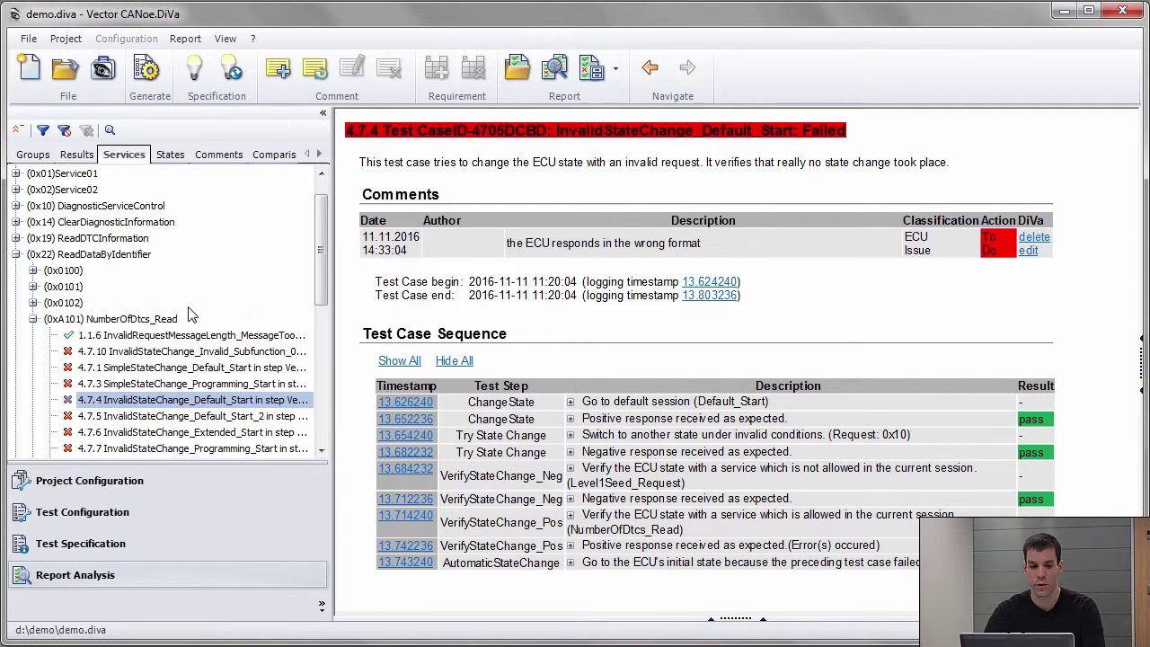
pyautogui.click(36, 319)
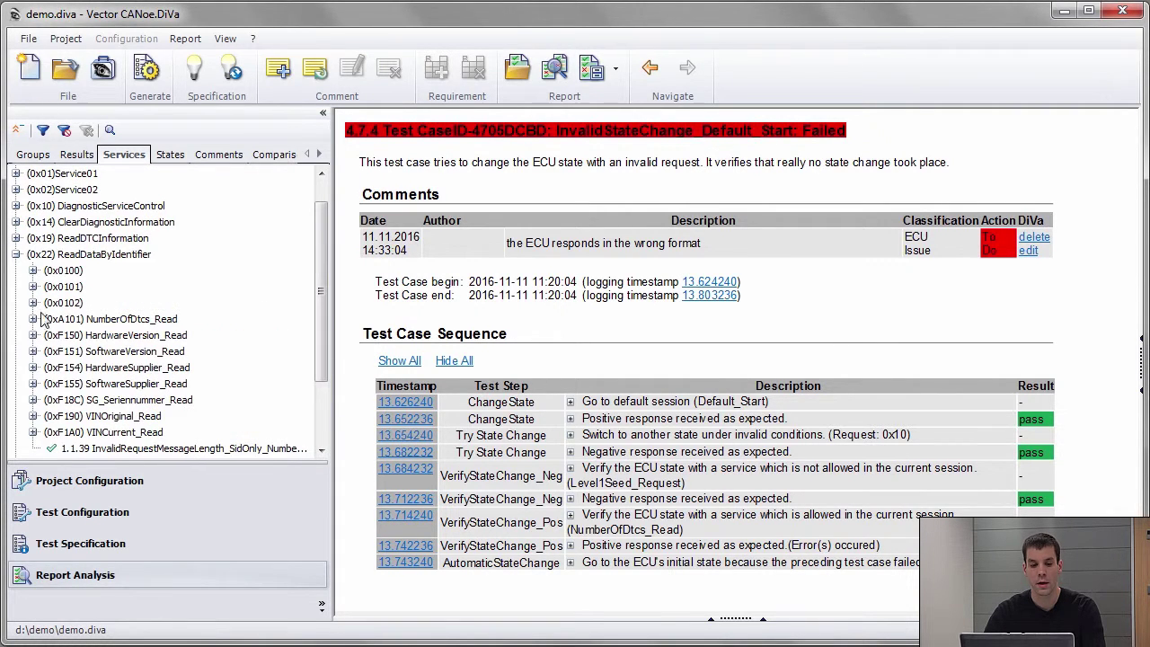
# Step: Filter the Services list to show only (0x22) ReadDataByIdentifier
pyautogui.click(83, 256)
pyautogui.rightClick(85, 257)
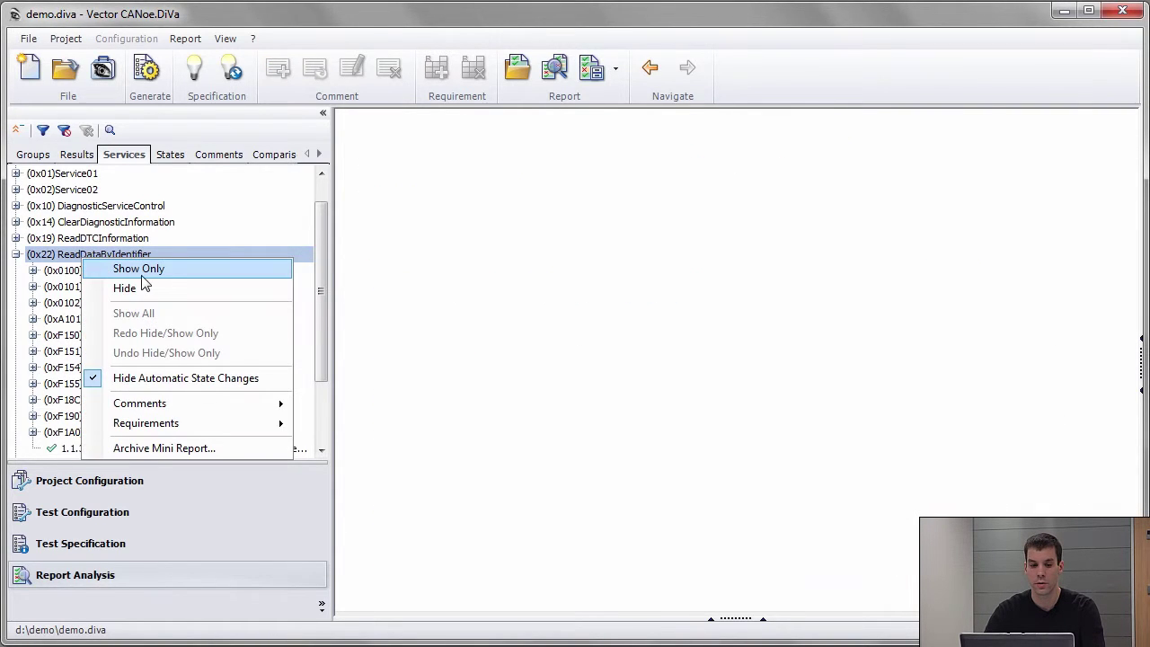
pyautogui.click(172, 274)
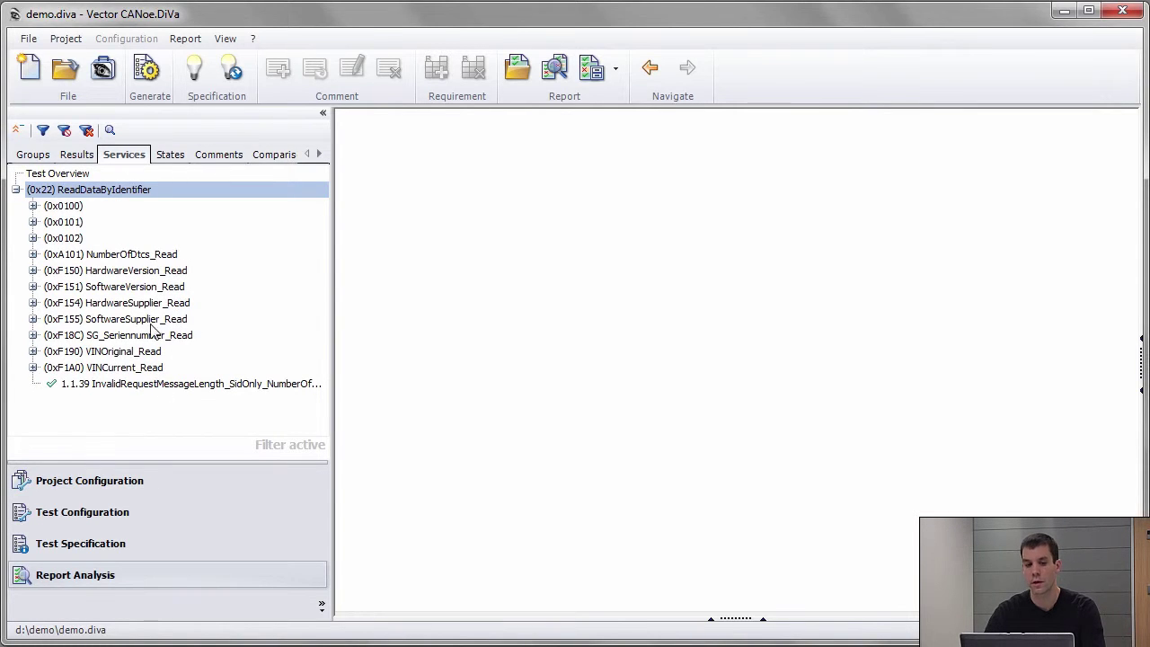
# Step: In the Results view, expand Failed down to Response format incorrect > Data longer than expected
pyautogui.click(77, 154)
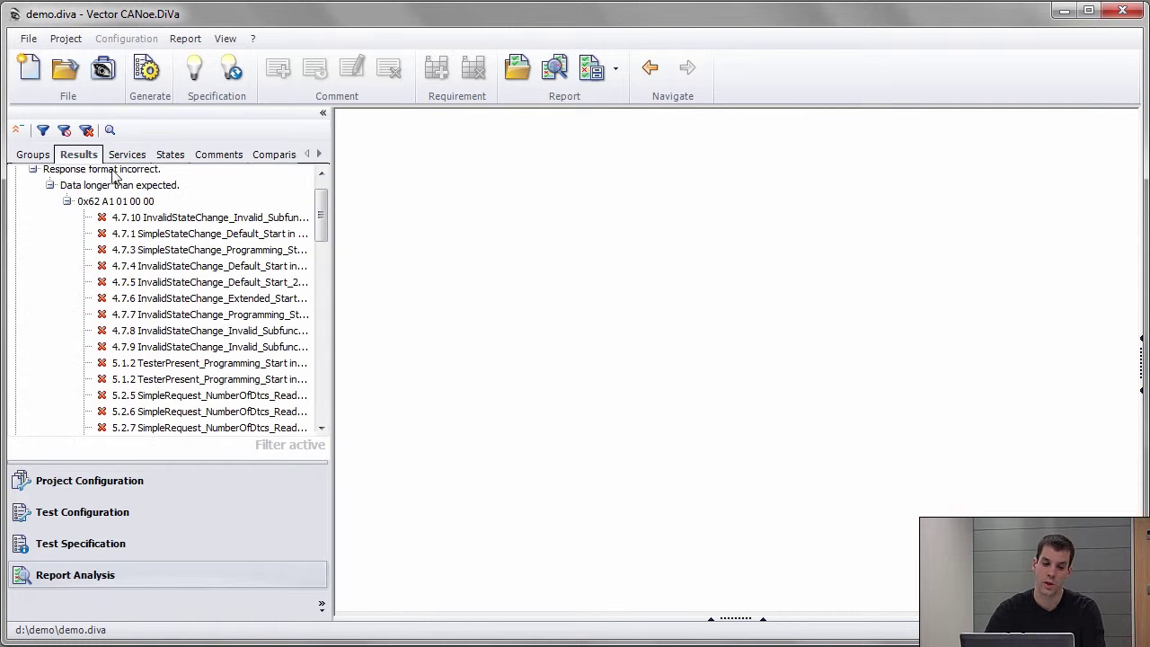
pyautogui.click(40, 267)
pyautogui.click(15, 129)
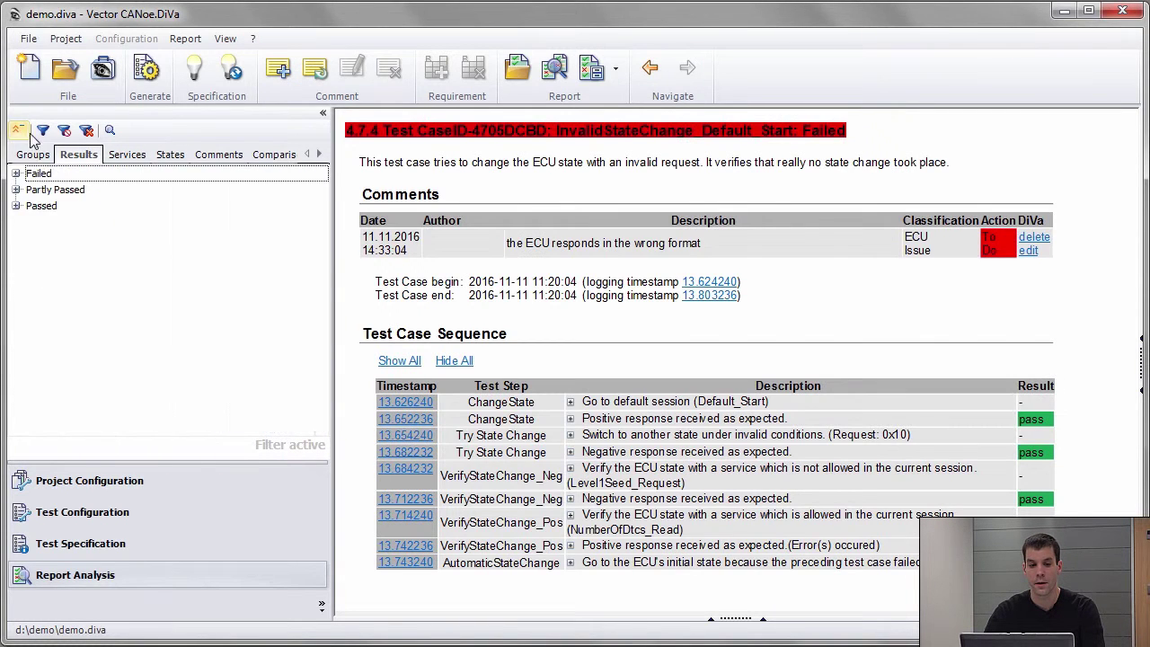
pyautogui.click(16, 173)
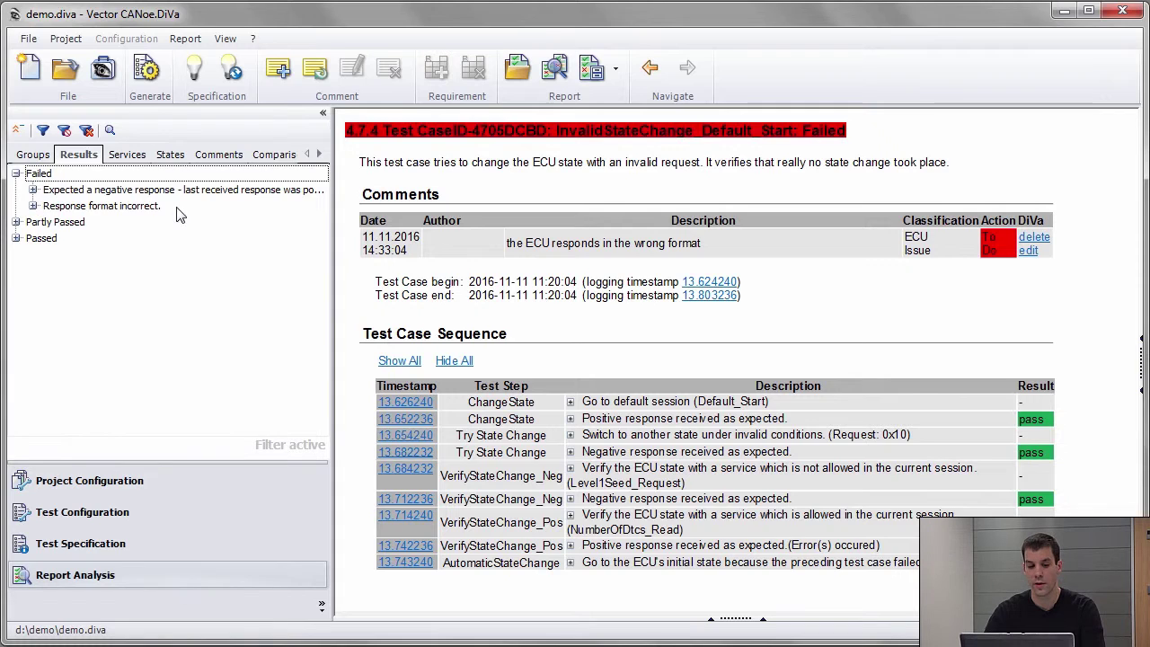
pyautogui.click(32, 205)
pyautogui.click(50, 222)
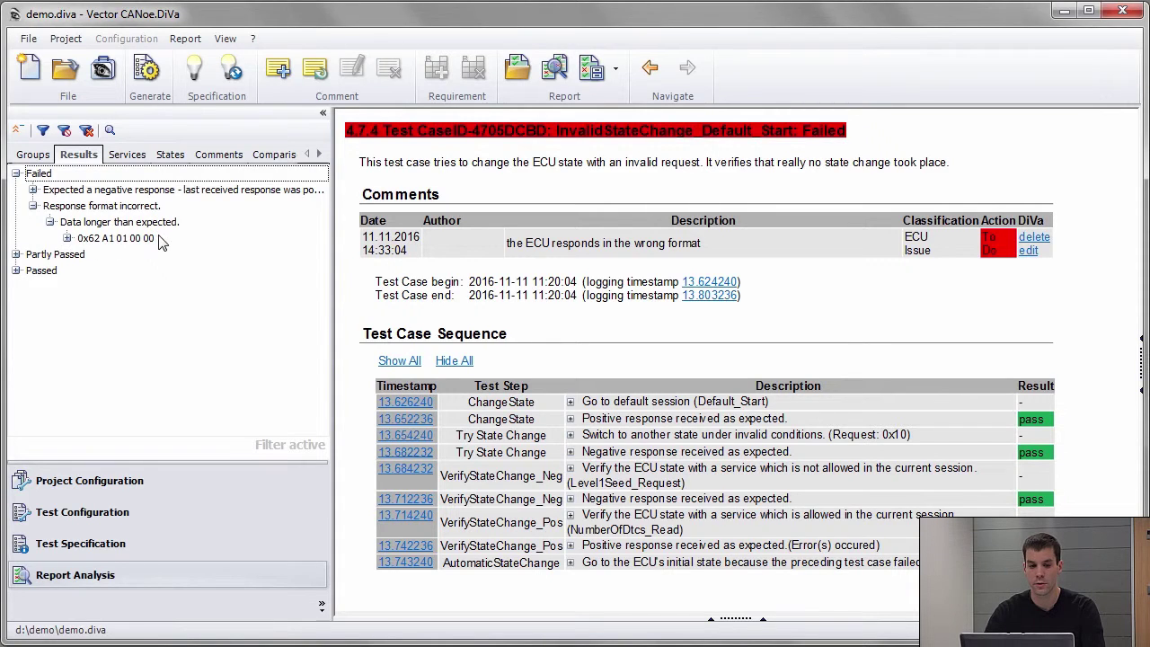
# Step: Open the failed 4.6.11 SessionAccessDenied_SoftwareVersion_Read_Default report under the expected-negative-response cause
pyautogui.click(32, 190)
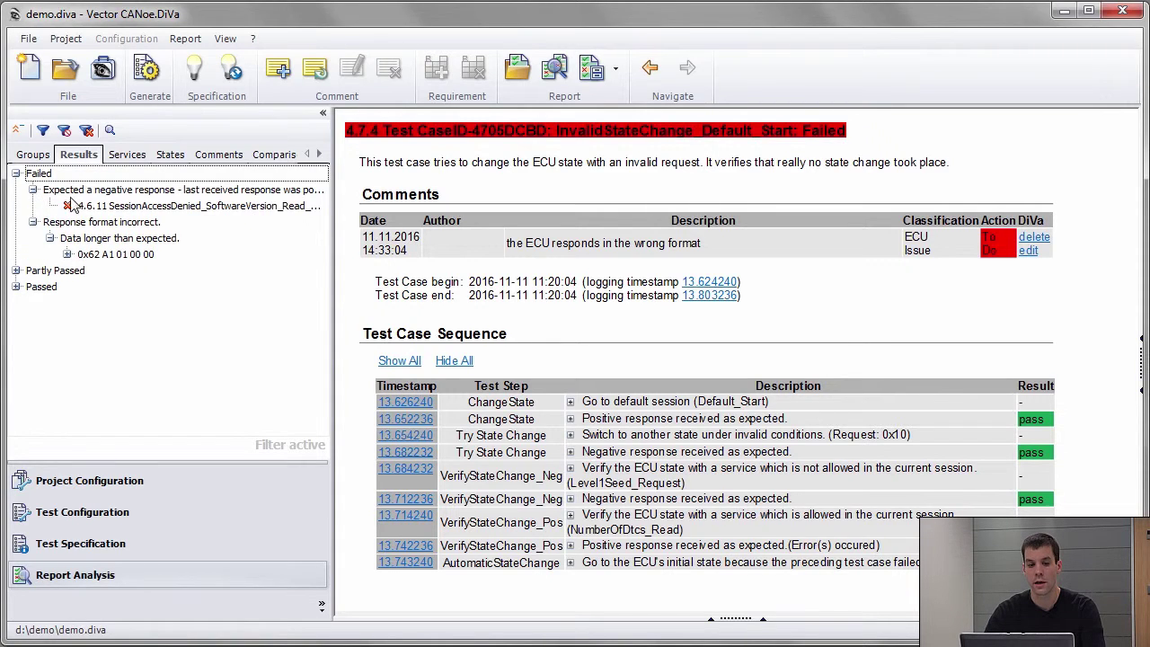
pyautogui.click(134, 207)
pyautogui.click(609, 314)
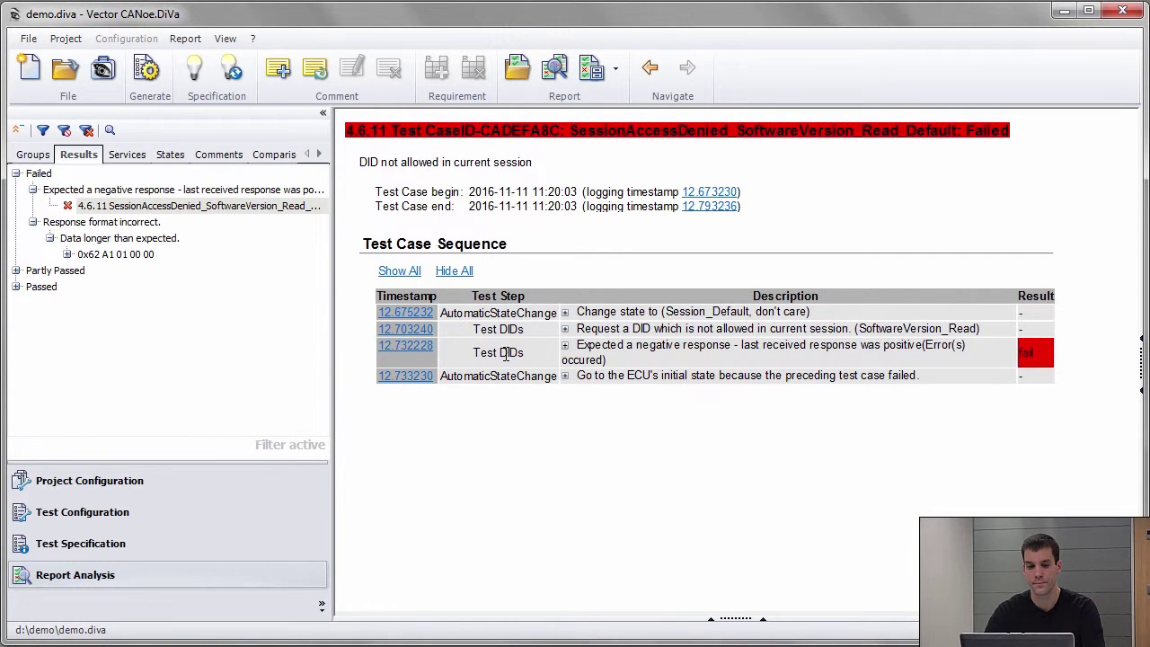
# Step: Apply Show All in the Results tree and collapse the expanded failure-cause groups
pyautogui.rightClick(160, 341)
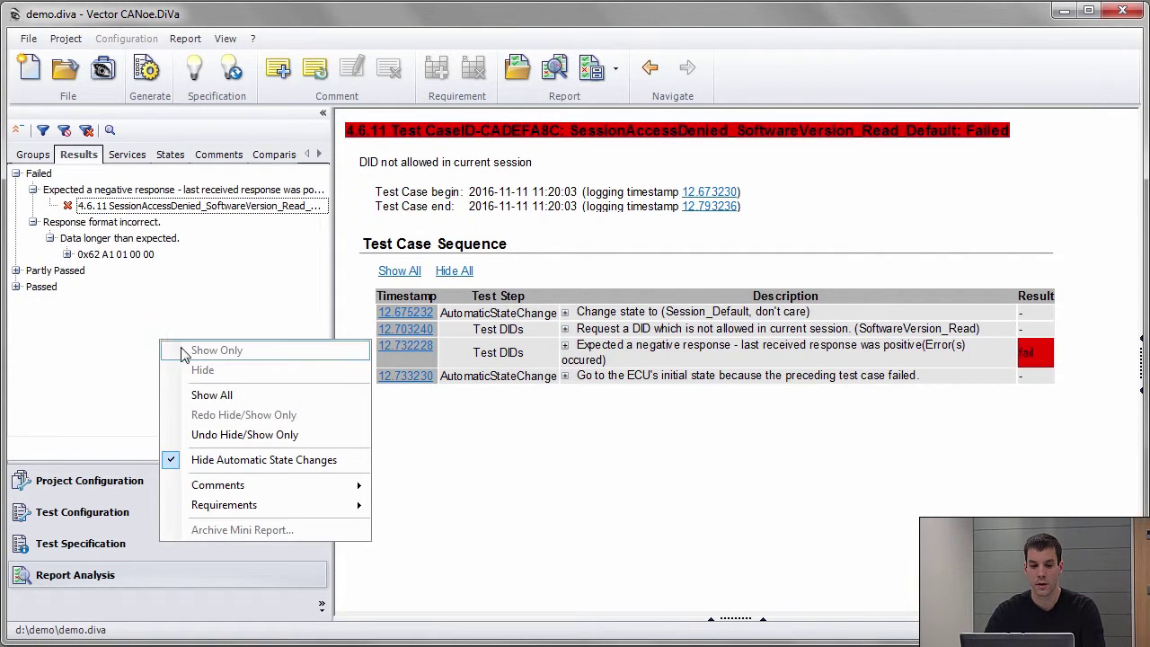
pyautogui.click(232, 395)
pyautogui.click(32, 238)
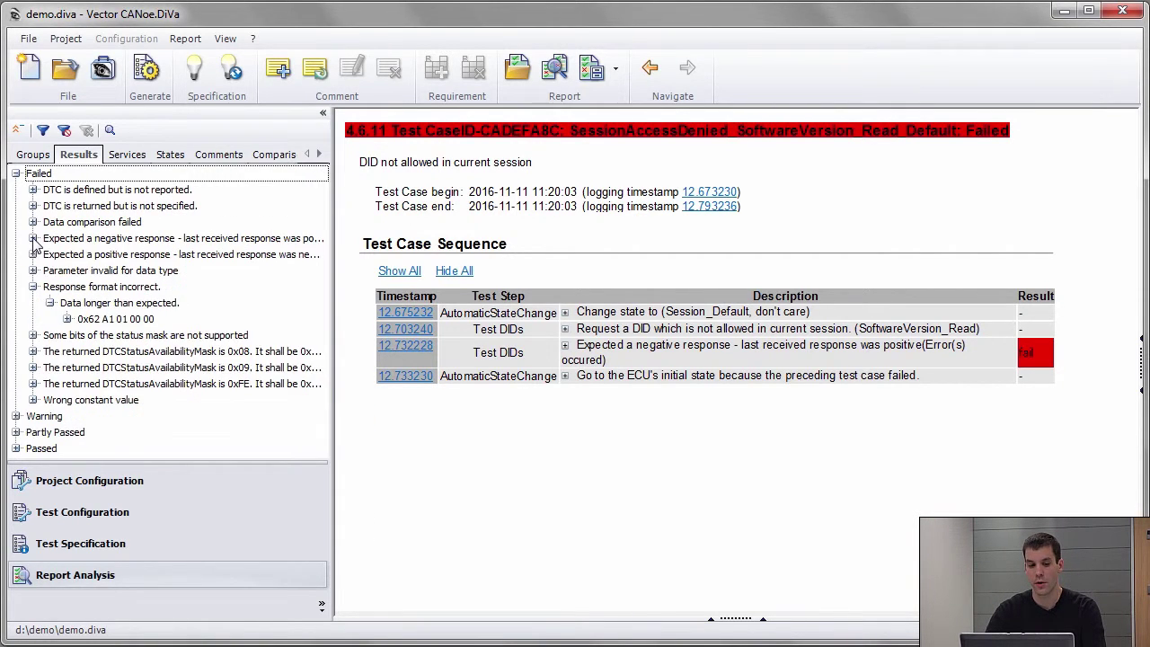
pyautogui.click(32, 287)
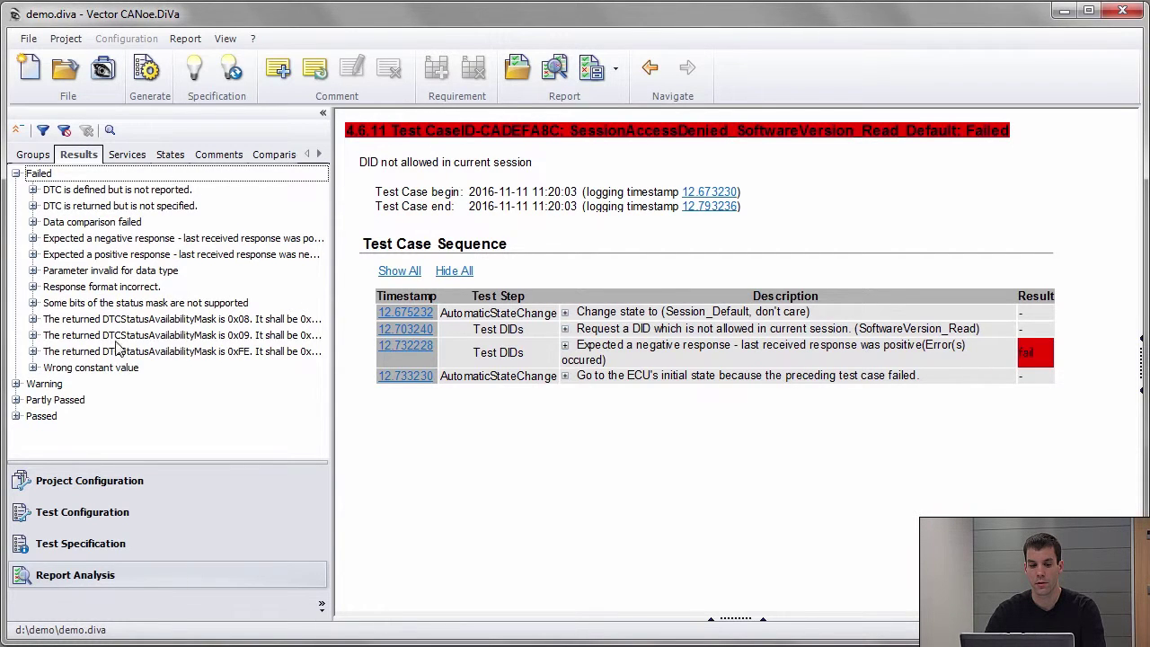
# Step: Apply Show Only to the 'Wrong constant value' failure category
pyautogui.click(89, 369)
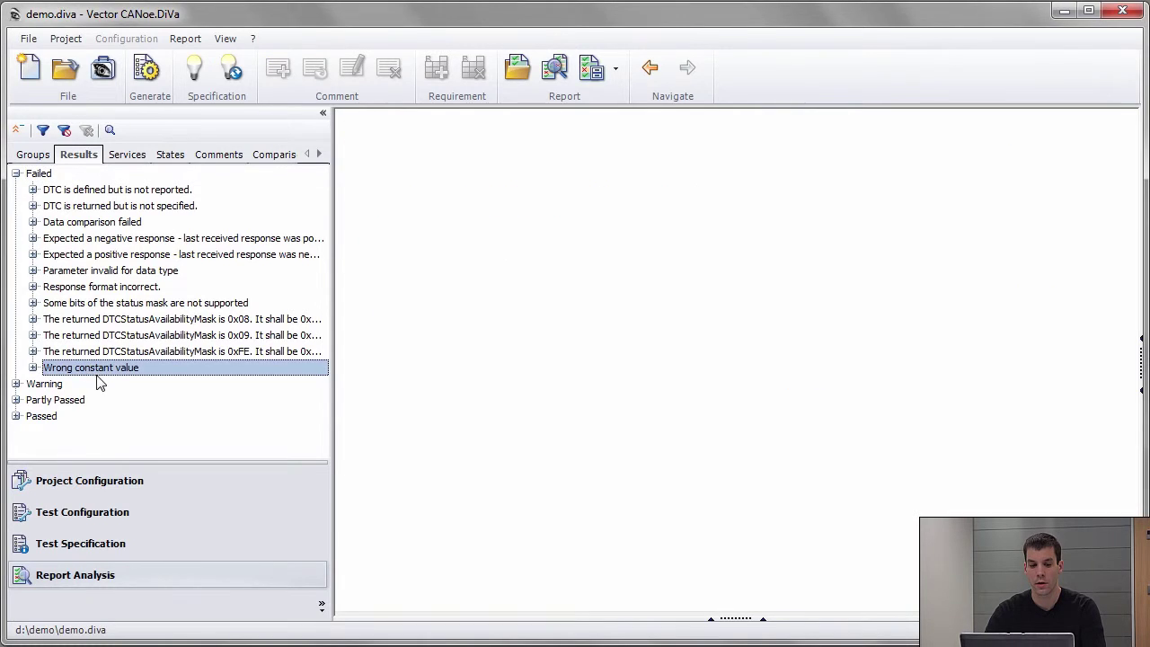
pyautogui.rightClick(95, 377)
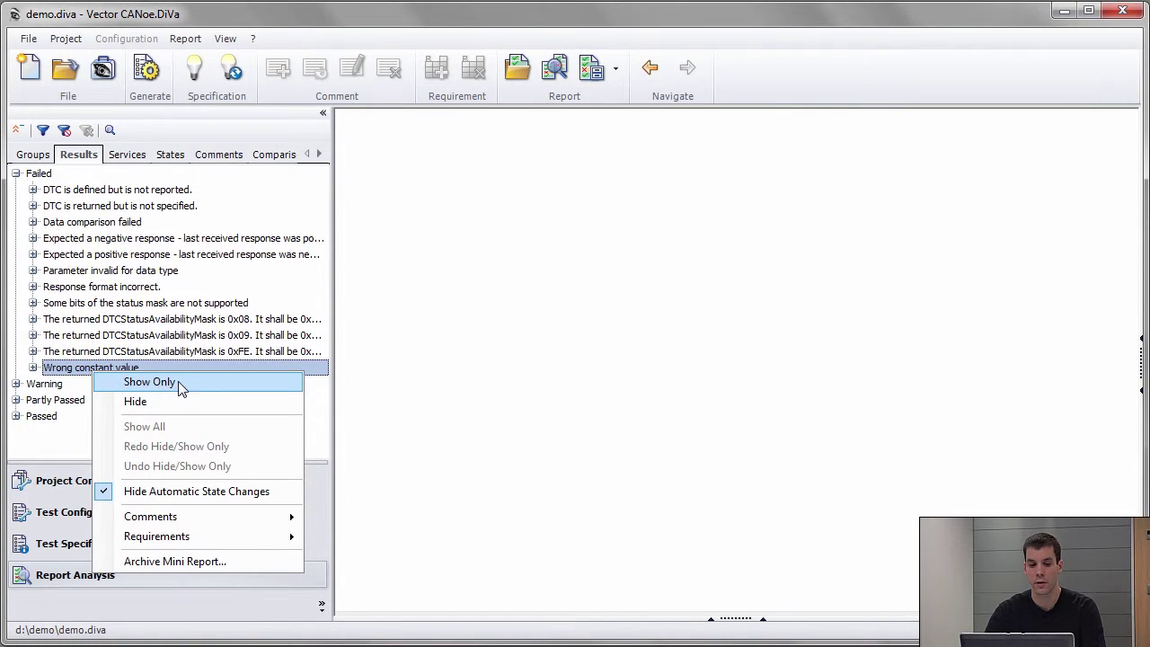
pyautogui.click(177, 382)
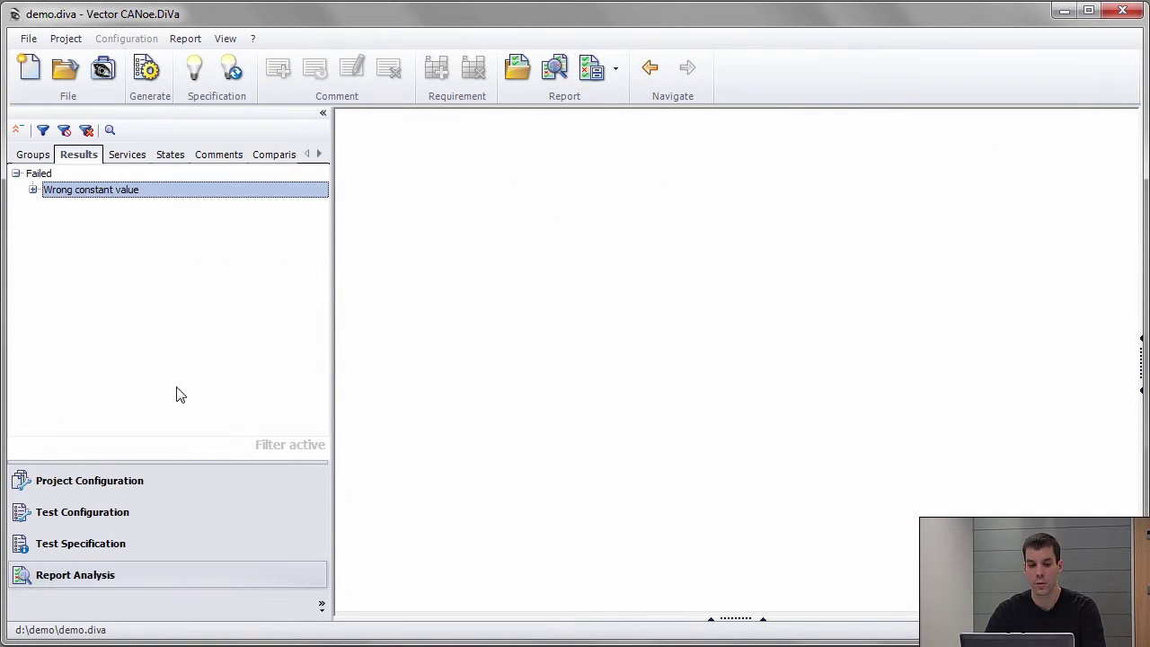
# Step: In the Services view, open the failed 3.7.2 ReadDTCByStatusMask_FaultMem_RDtcBSM report under ReadDTCInformation
pyautogui.click(132, 156)
pyautogui.click(16, 190)
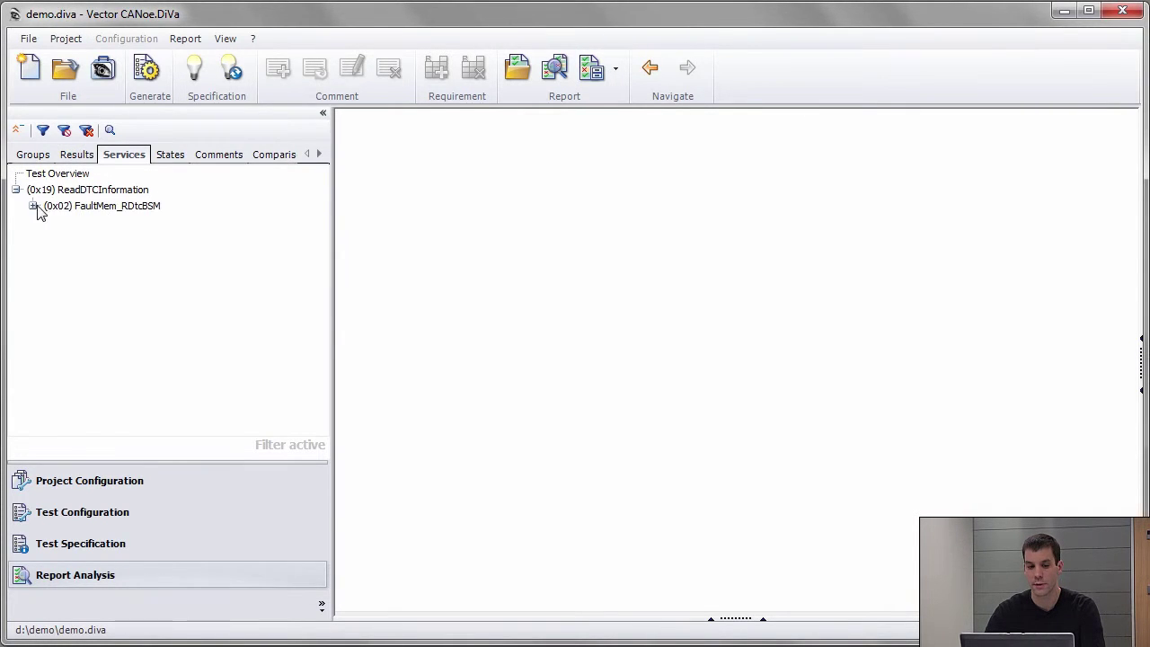
pyautogui.click(33, 206)
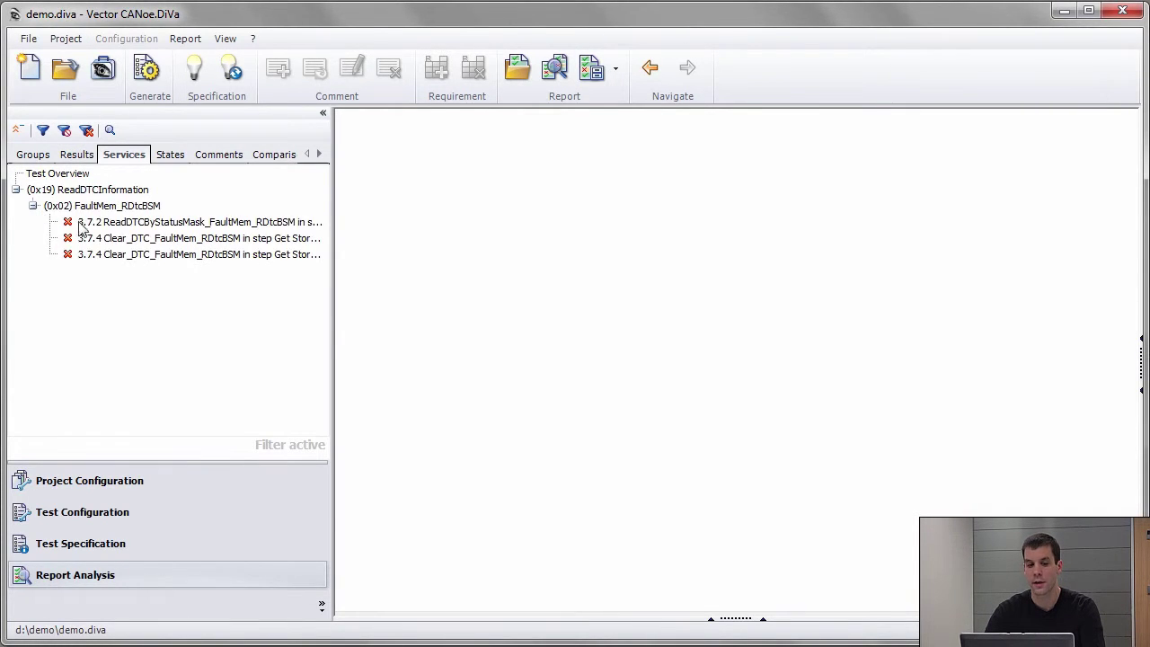
pyautogui.click(140, 224)
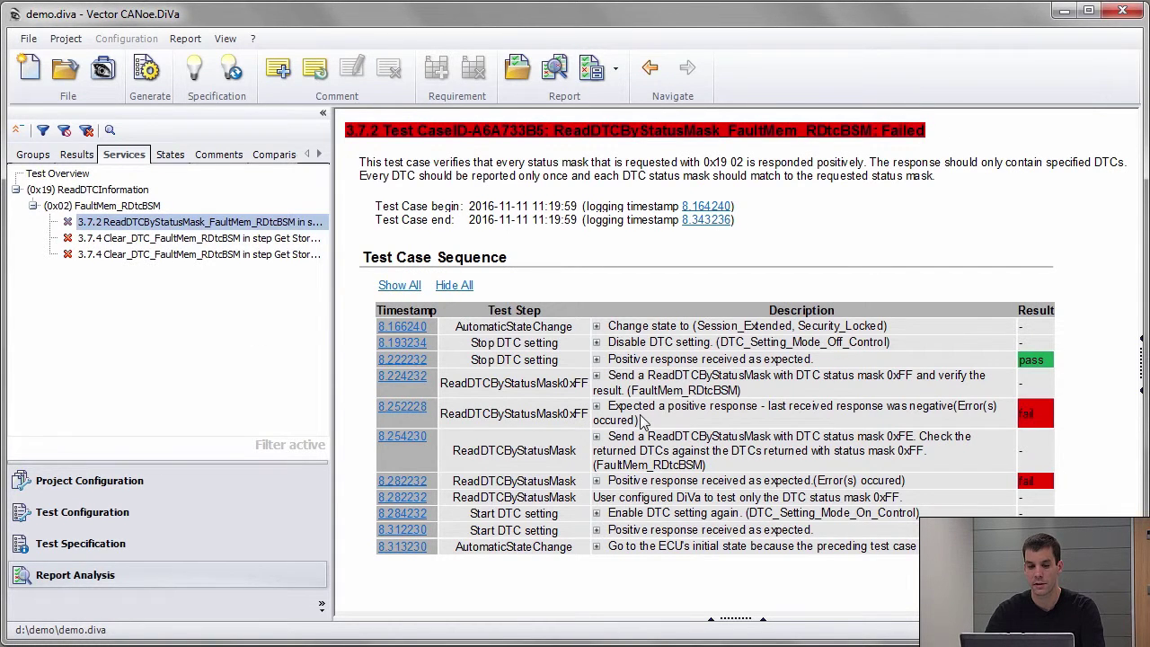
pyautogui.rightClick(152, 350)
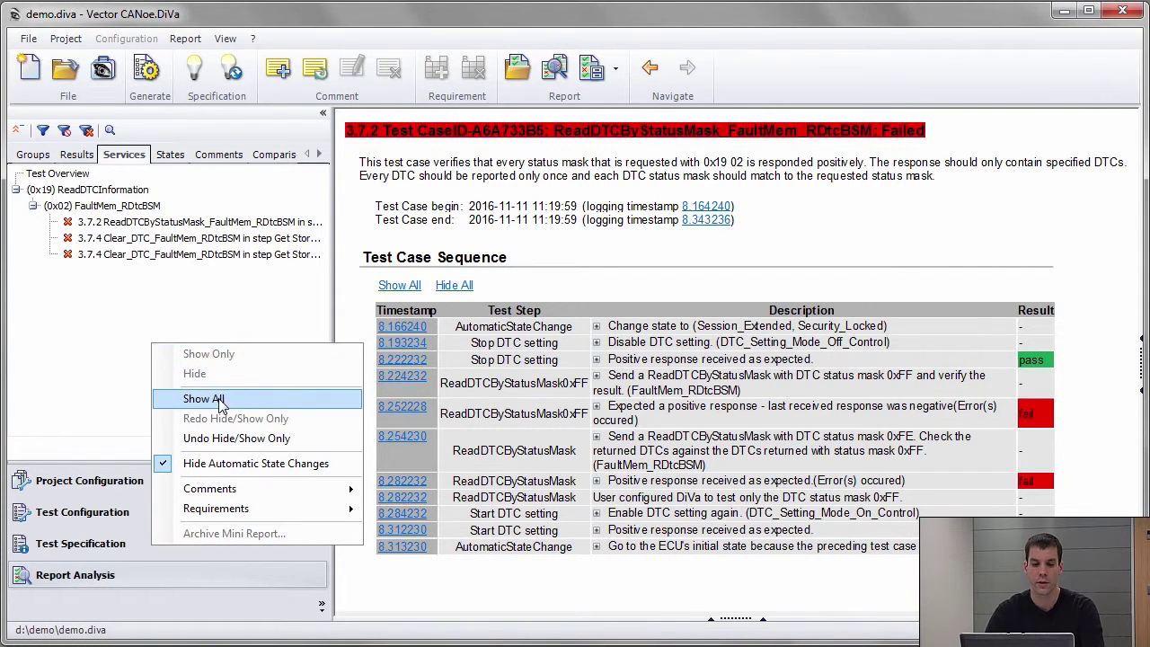
# Step: Remove the filter with Show All and collapse ReadDTCInformation
pyautogui.click(195, 332)
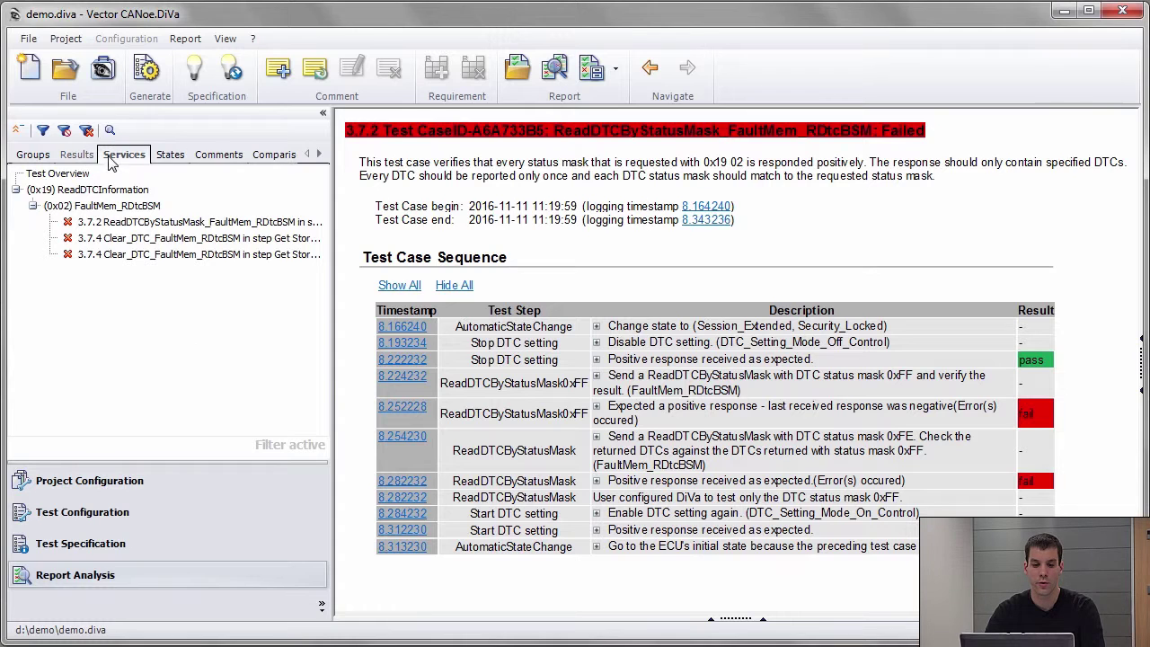
pyautogui.rightClick(157, 435)
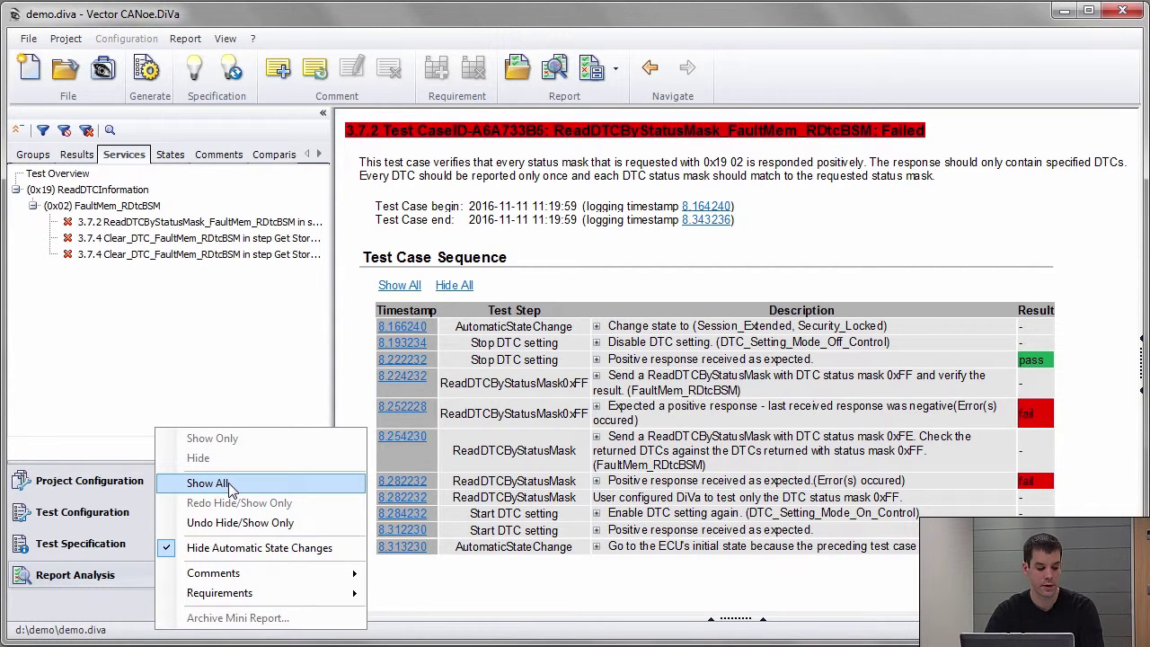
pyautogui.click(228, 483)
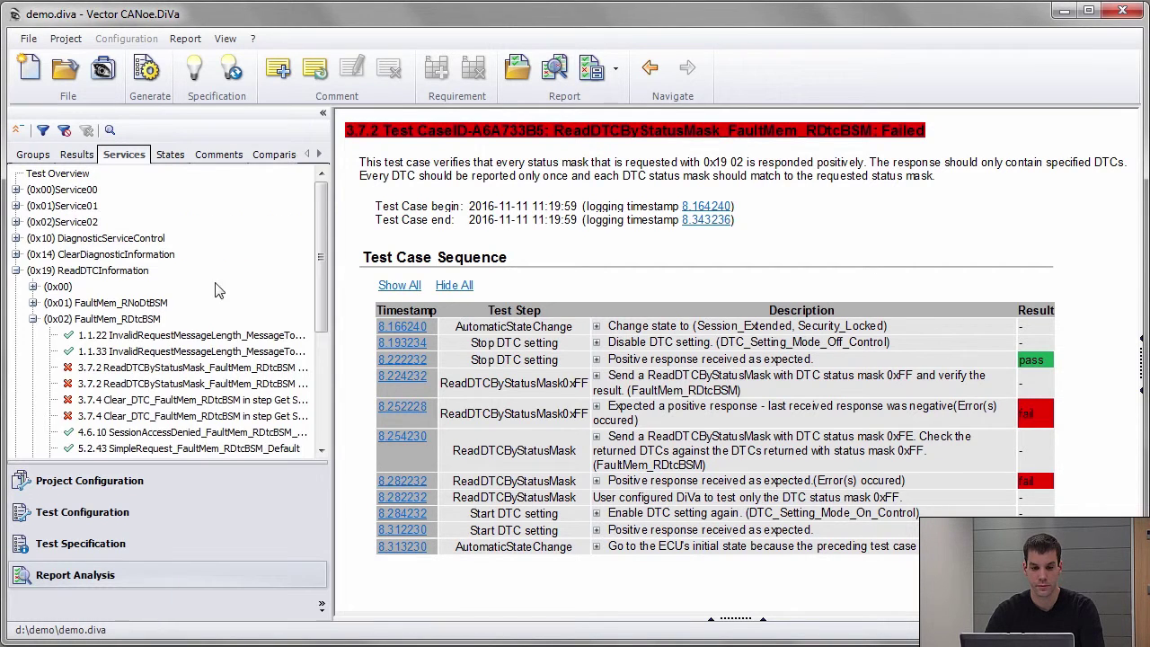
pyautogui.click(15, 271)
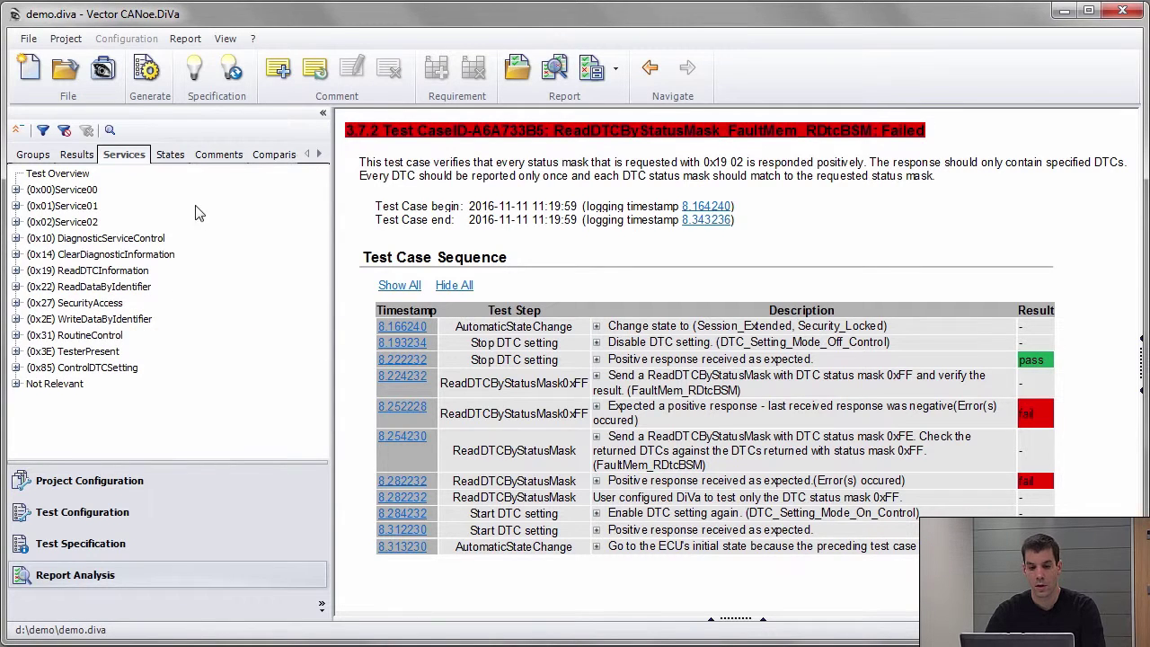
# Step: In the Comments view, collapse the other groups and expand 'Not commented: Fail'
pyautogui.click(180, 155)
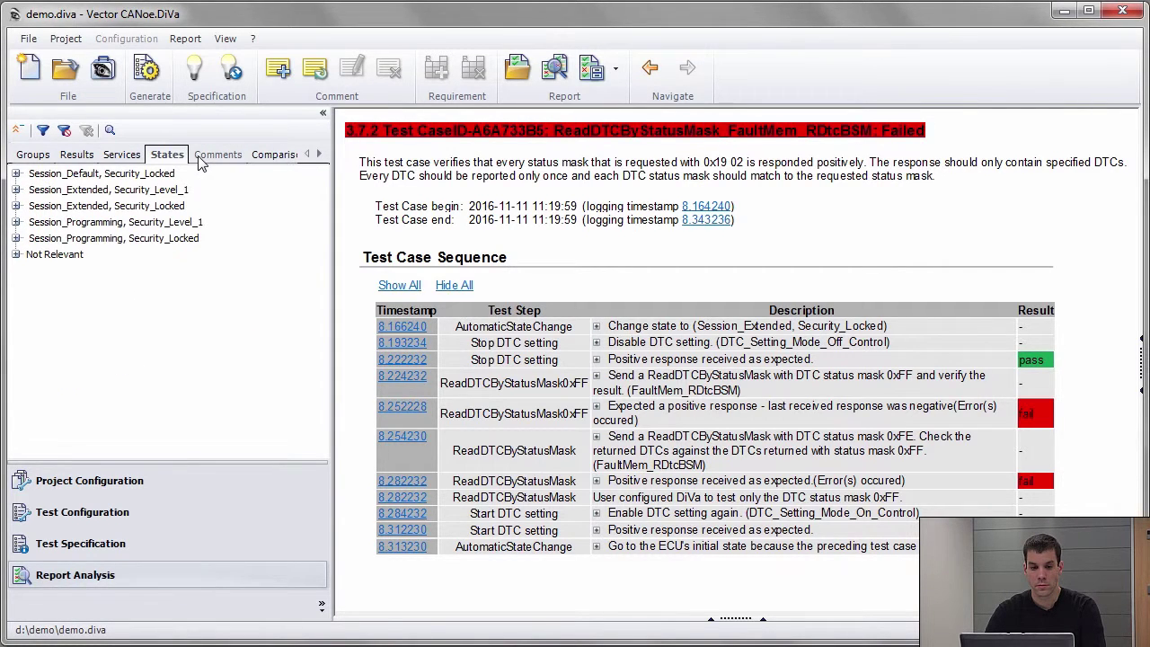
pyautogui.click(203, 156)
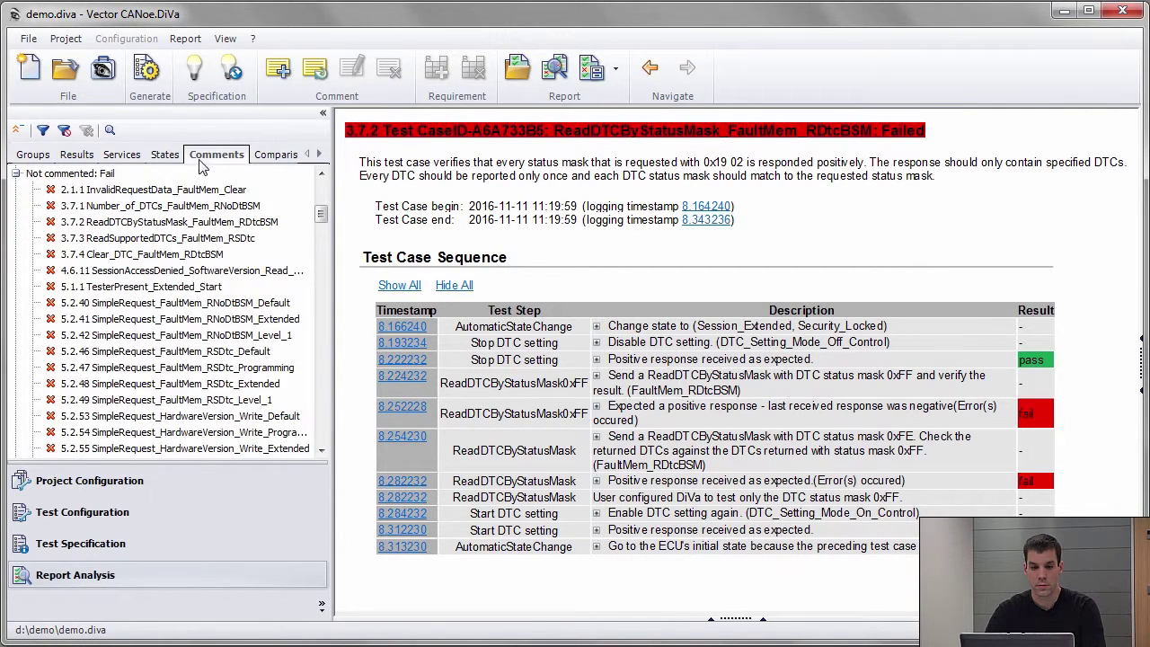
pyautogui.click(16, 173)
pyautogui.click(16, 190)
pyautogui.scroll(2, 136, 316)
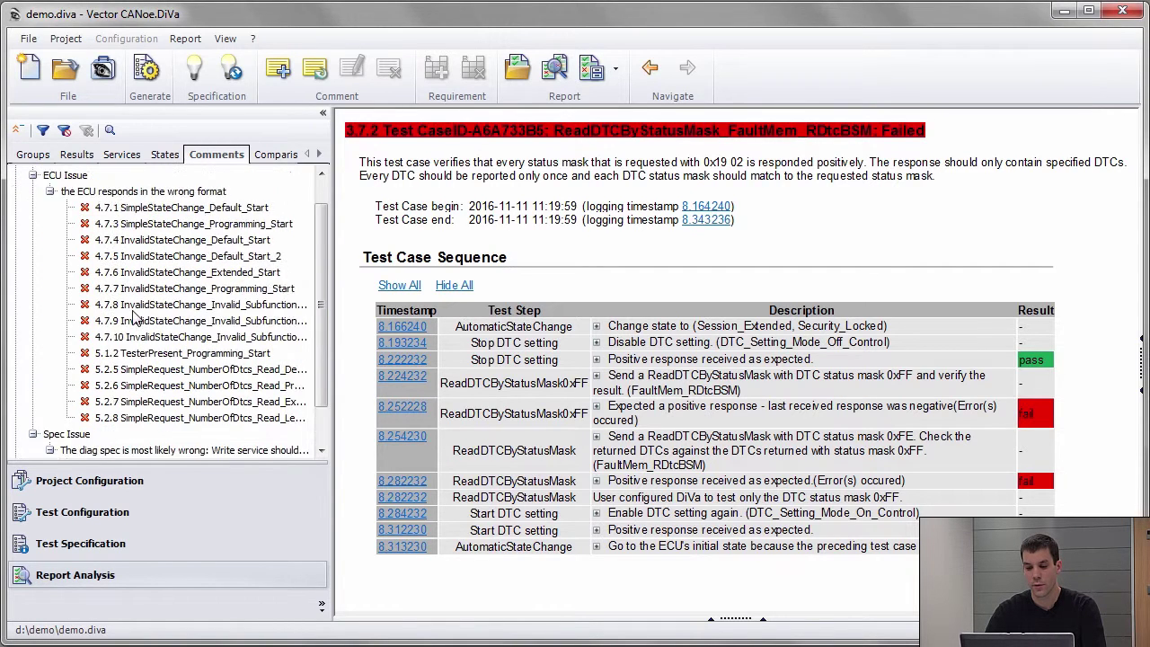
pyautogui.click(33, 206)
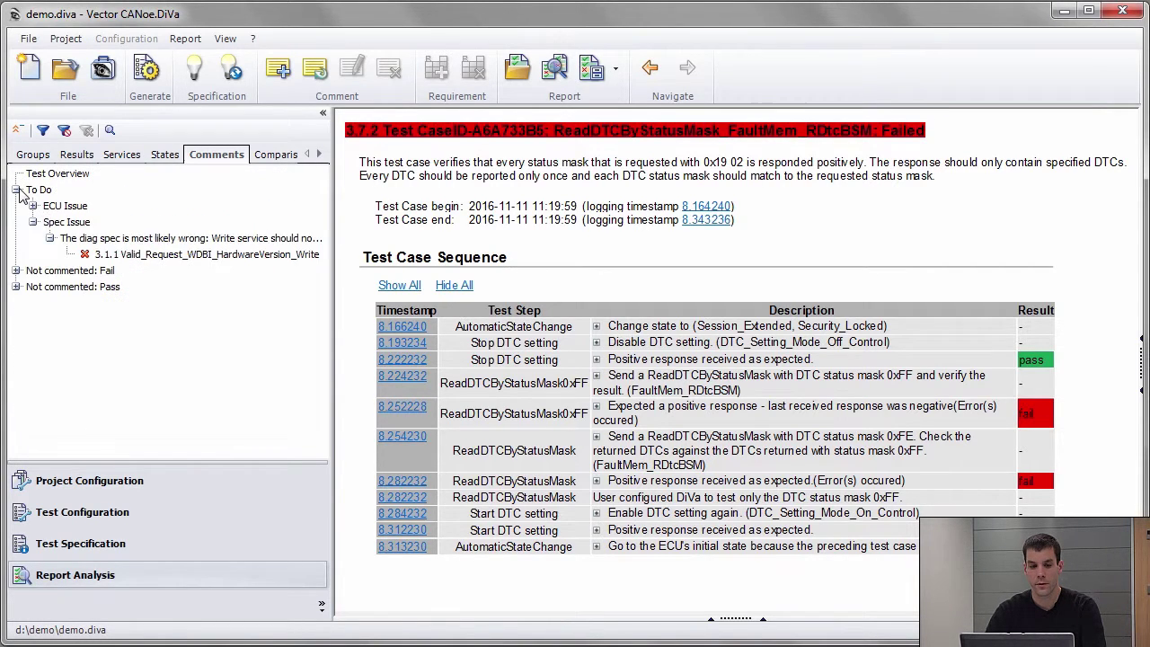
pyautogui.click(16, 190)
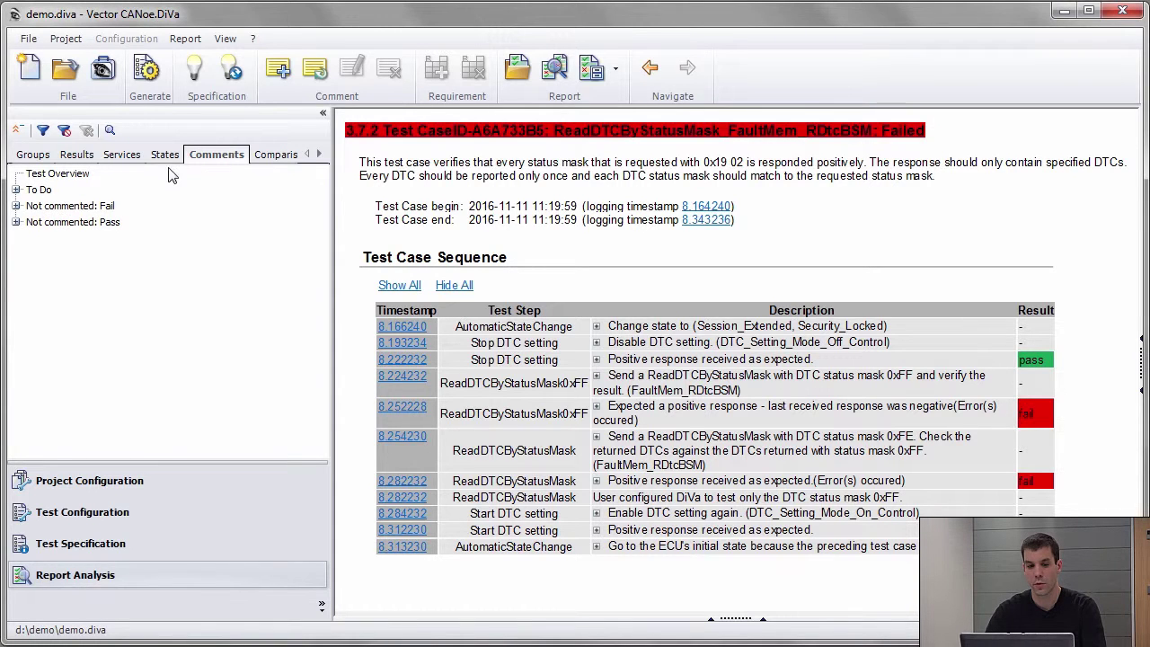
pyautogui.click(16, 206)
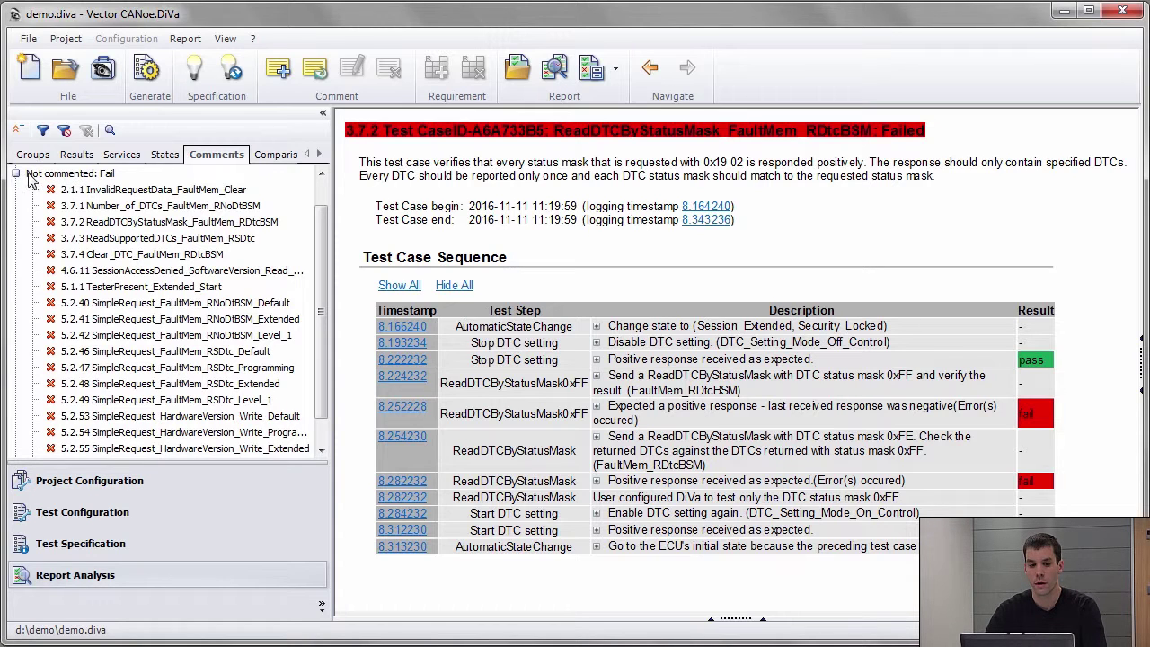
# Step: Show only 'Not commented: Fail' tests, then view their failure categories with 'Wrong constant value' collapsed
pyautogui.click(81, 178)
pyautogui.rightClick(80, 179)
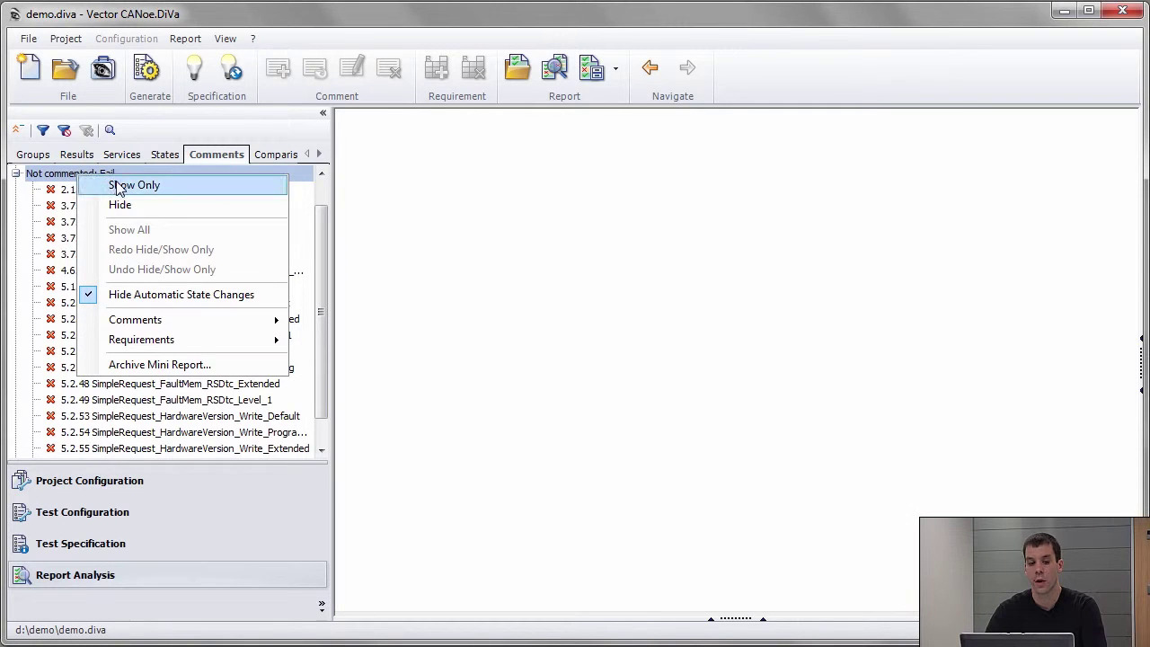
pyautogui.click(139, 191)
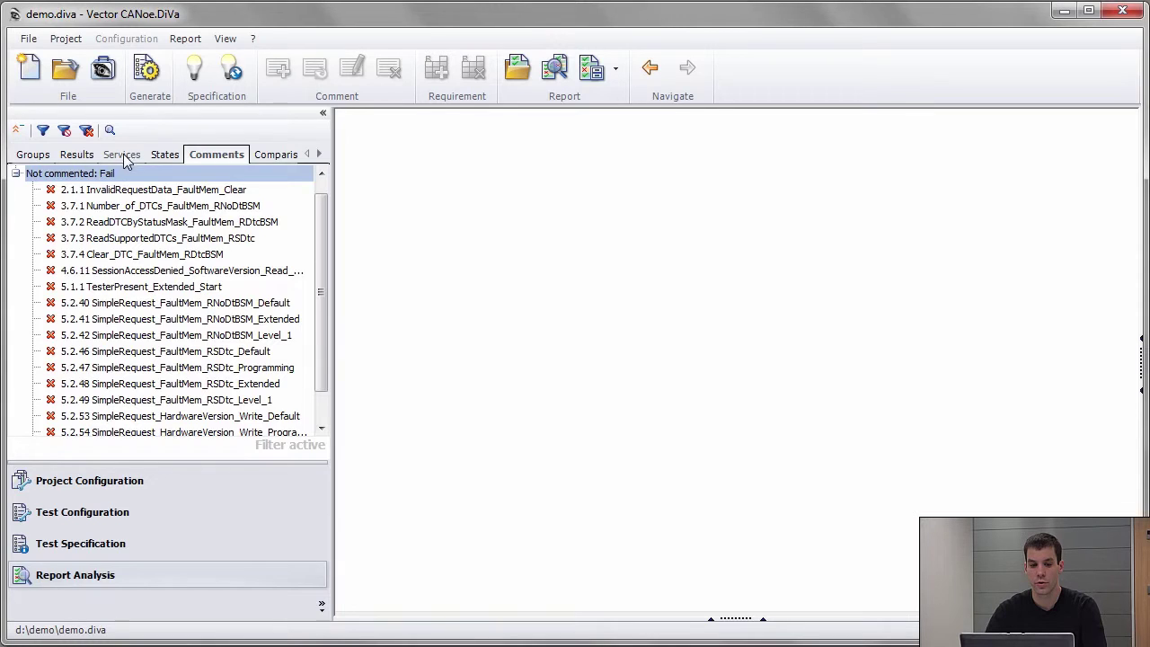
pyautogui.click(87, 157)
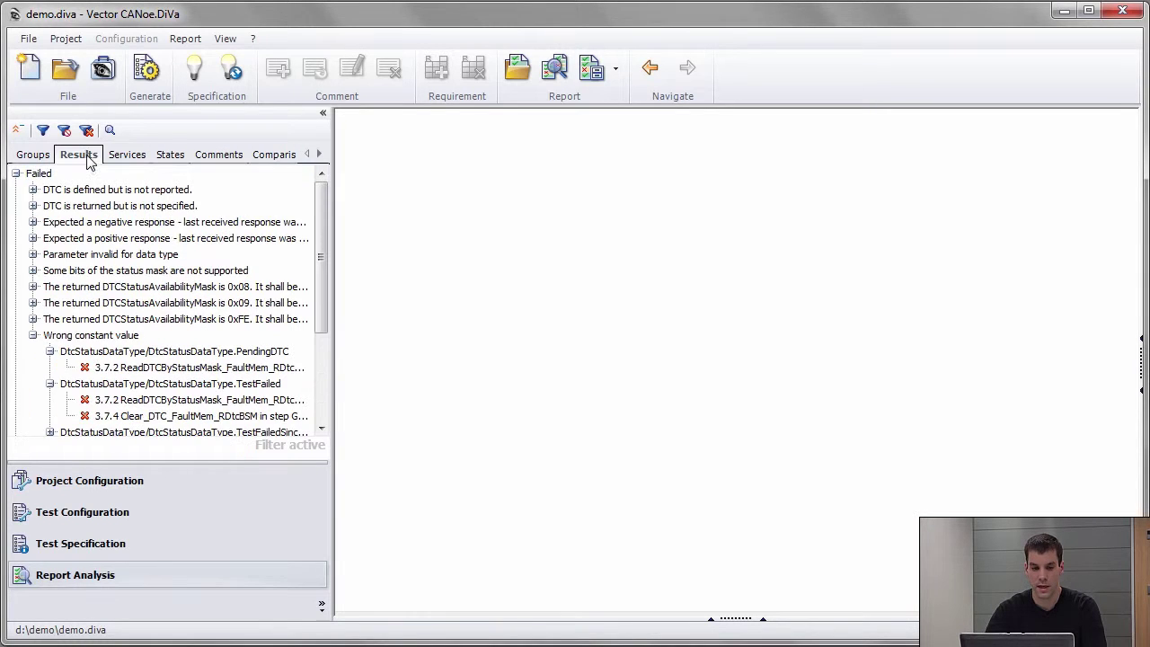
pyautogui.click(34, 335)
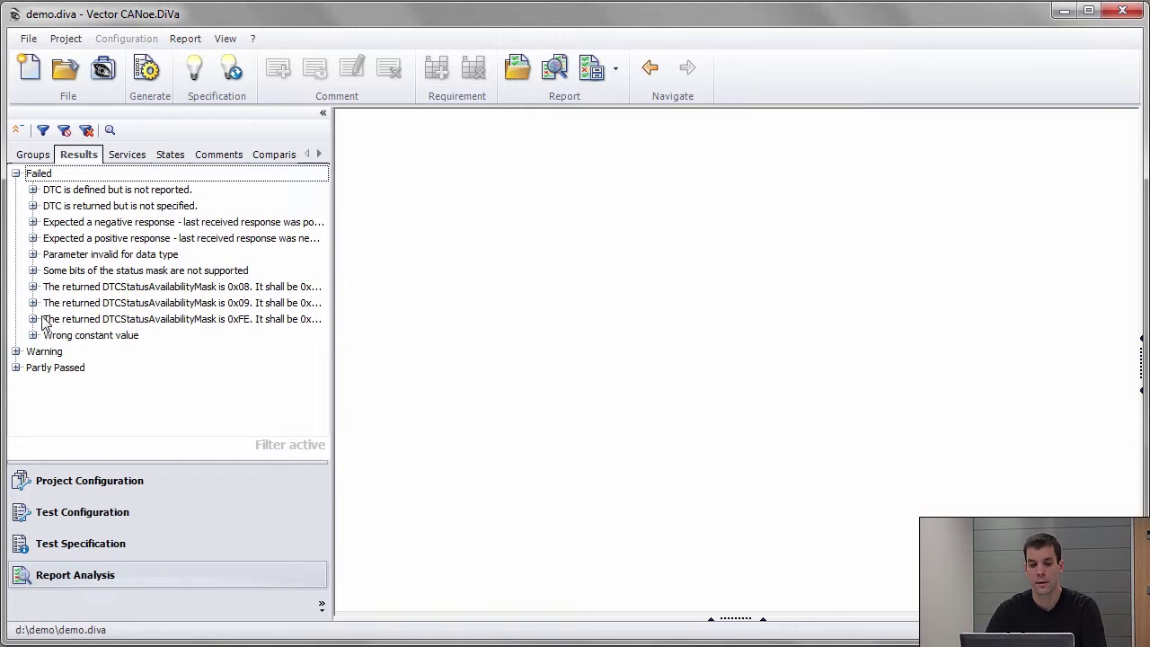
# Step: Apply Show Only to 'Parameter invalid for data type' and view the affected services
pyautogui.click(86, 338)
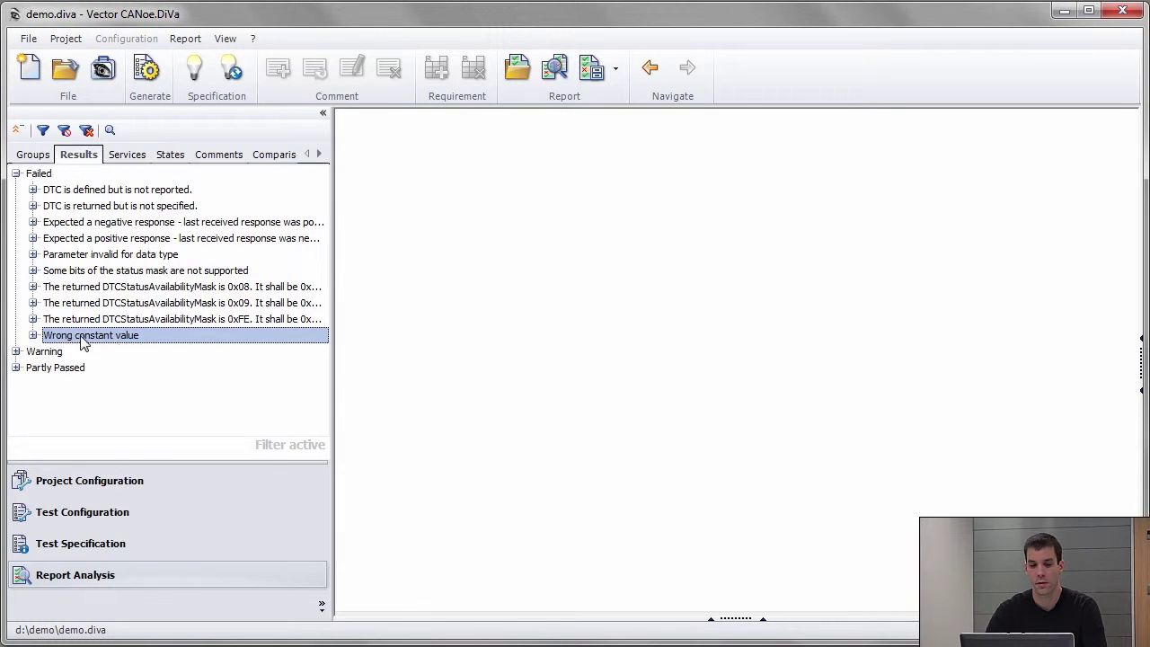
pyautogui.rightClick(99, 258)
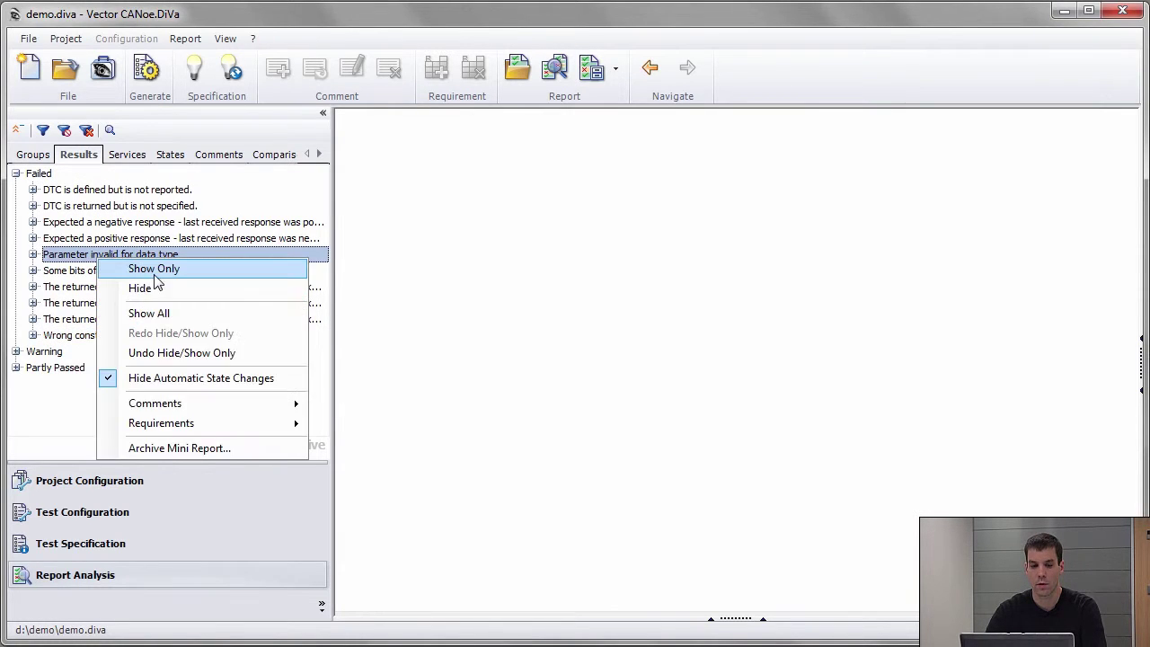
pyautogui.click(154, 269)
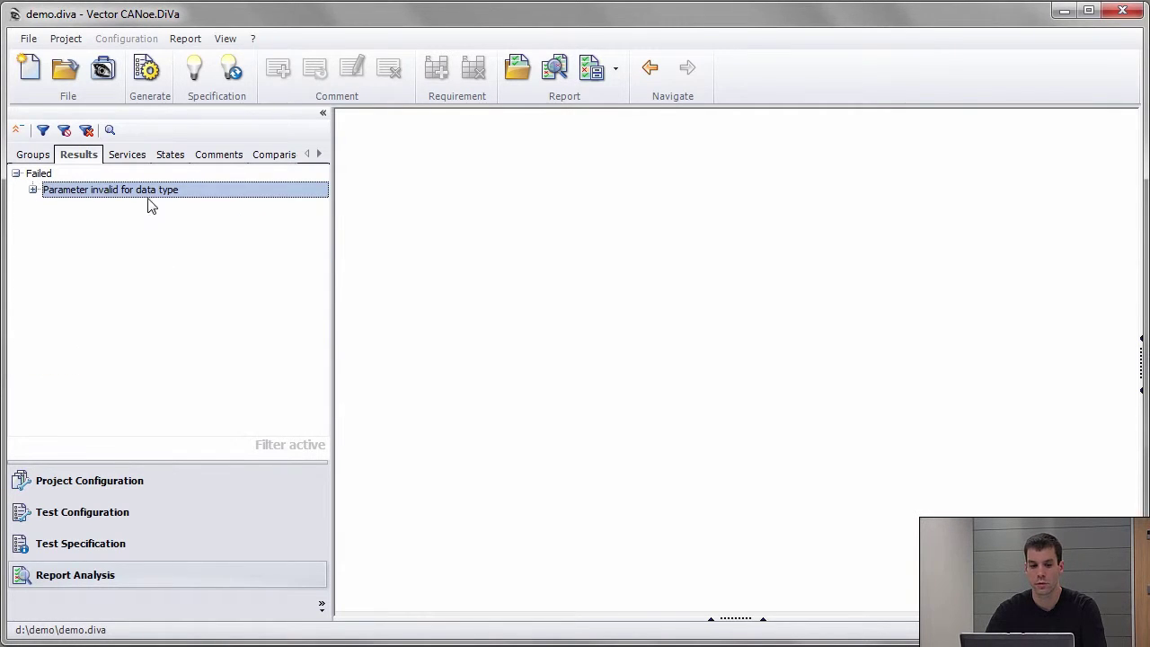
pyautogui.click(124, 157)
# Step: Expand ReadDTCInformation, FaultMem_RNoDtBSM and FaultMem_RSDtc, then view the 5.2.41 and 5.2.48 test case reports
pyautogui.click(16, 190)
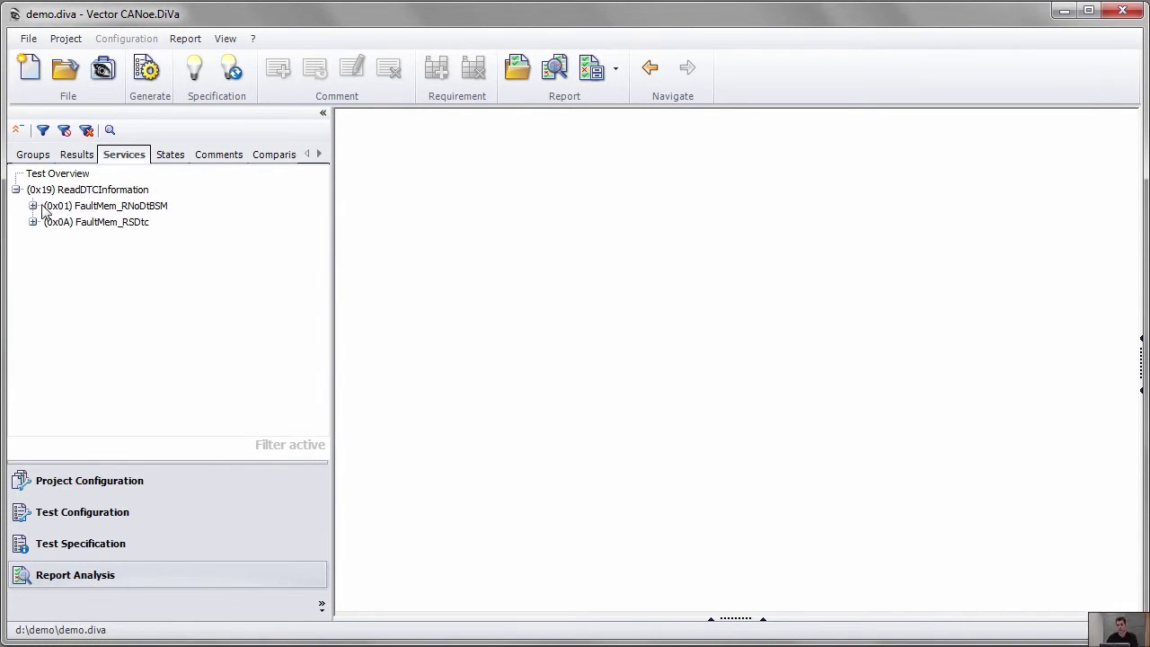
pyautogui.click(32, 205)
pyautogui.click(33, 270)
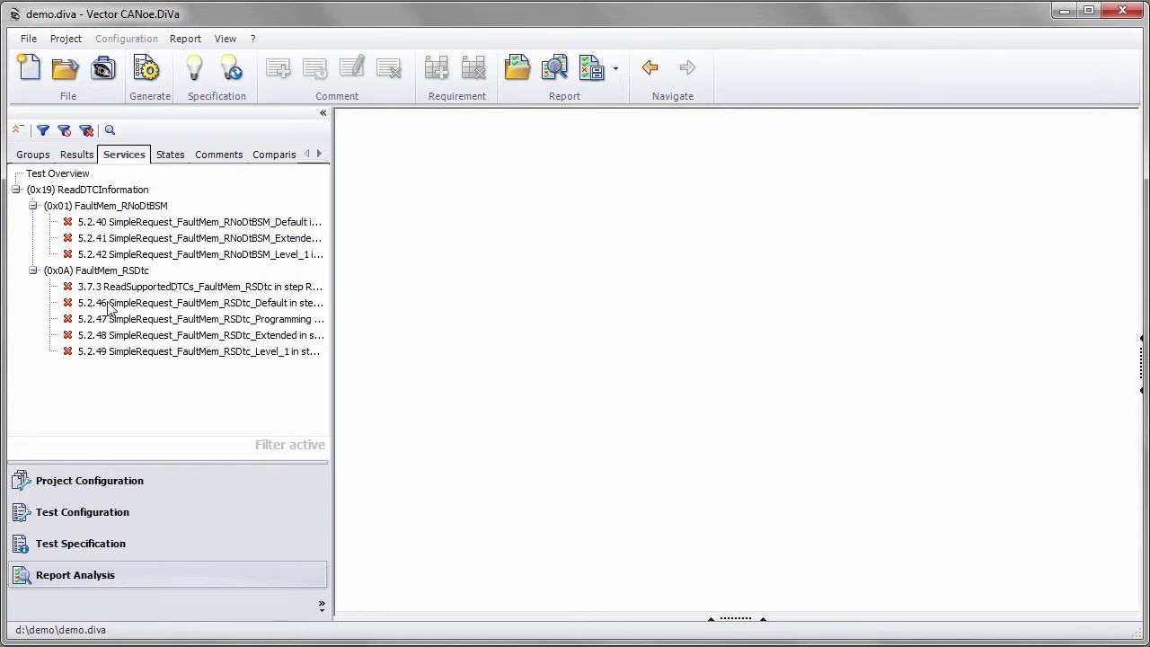
pyautogui.click(166, 239)
pyautogui.click(170, 335)
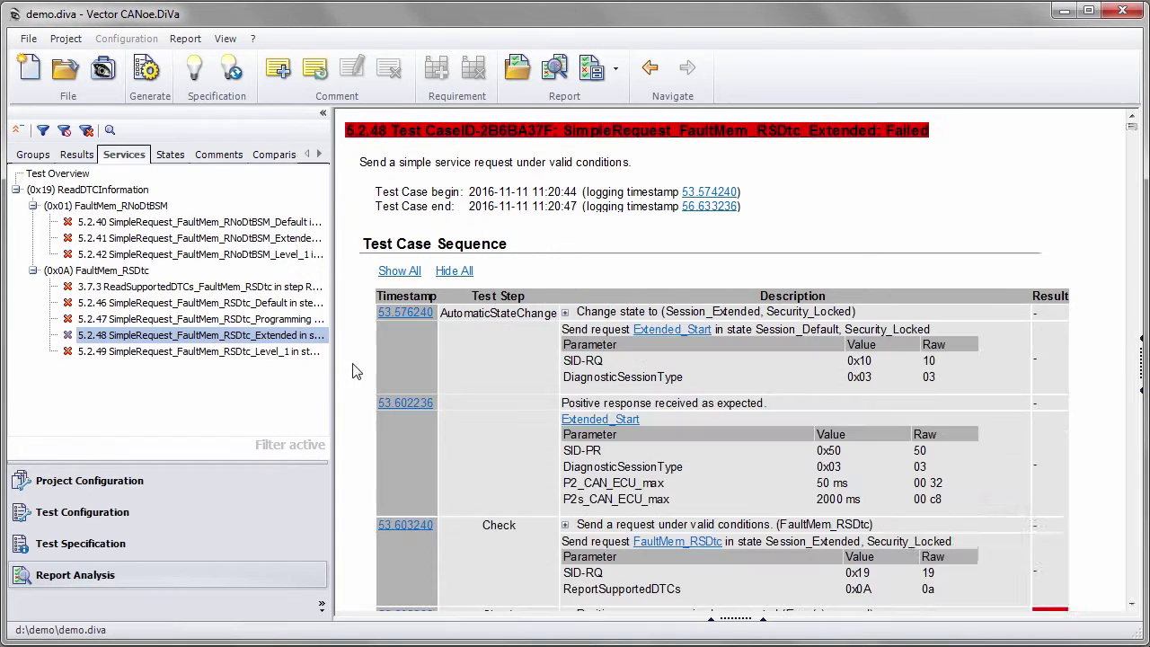